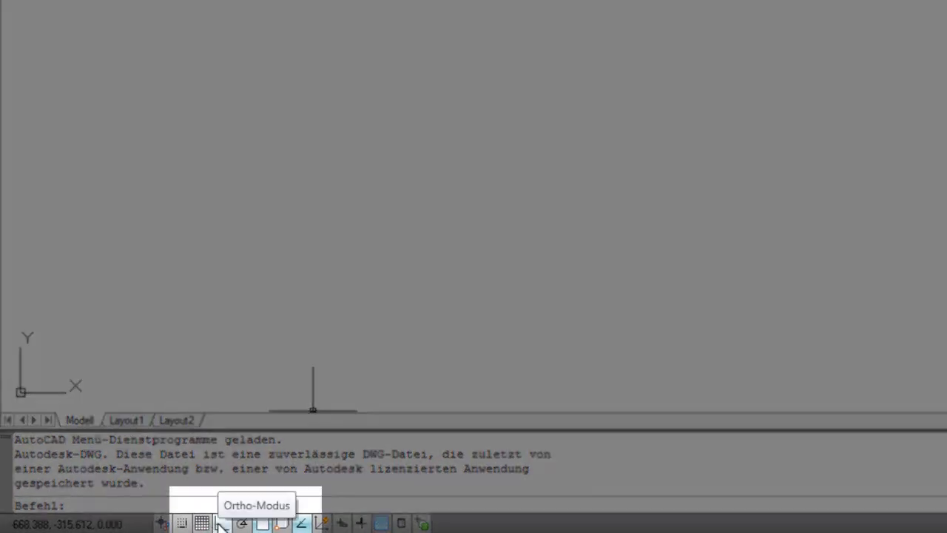
- Turn on Ortho mode from the status bar
click(221, 523)
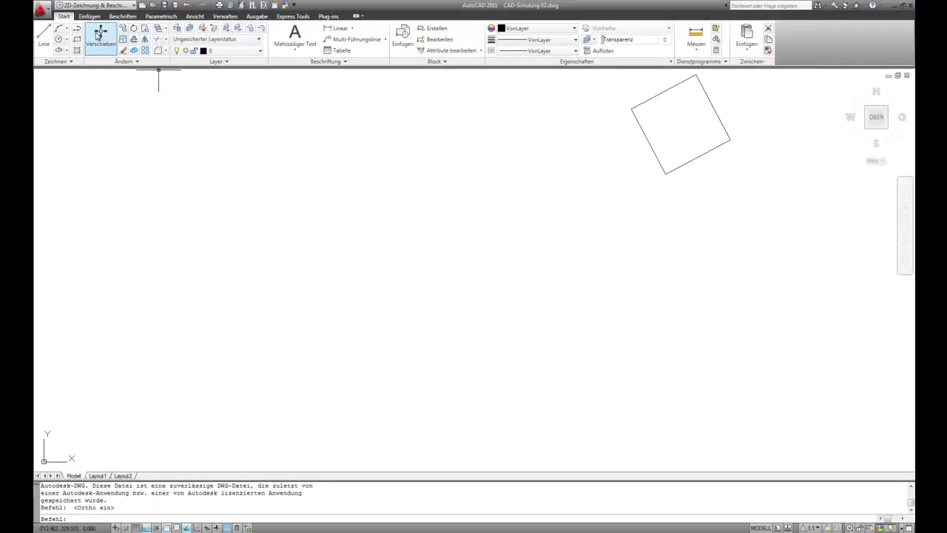
- Start moving the square from a base point, then cancel so it stays in place
click(90, 36)
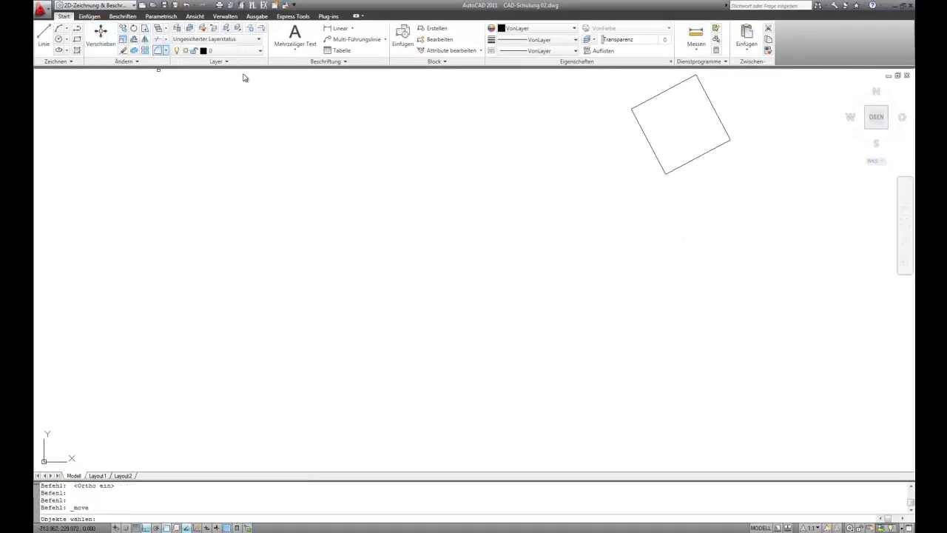
click(656, 147)
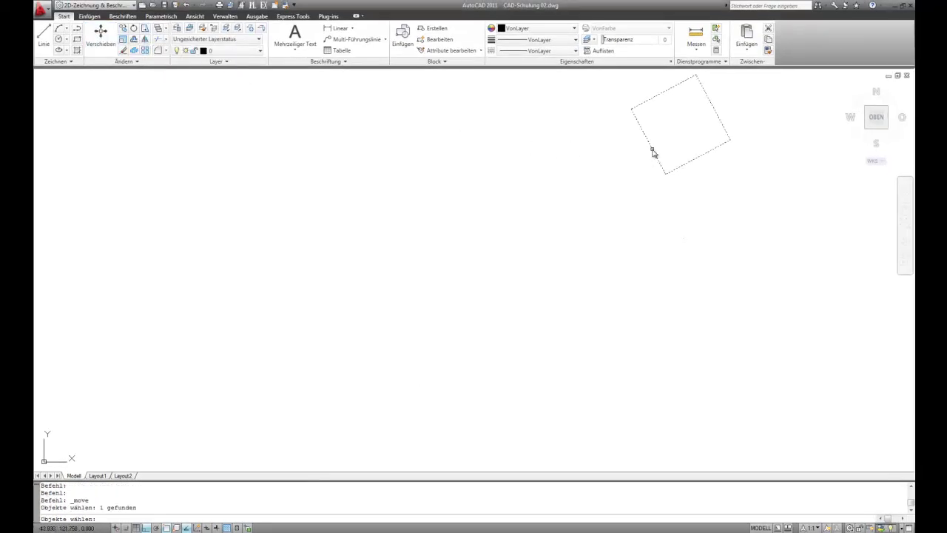
key(Return)
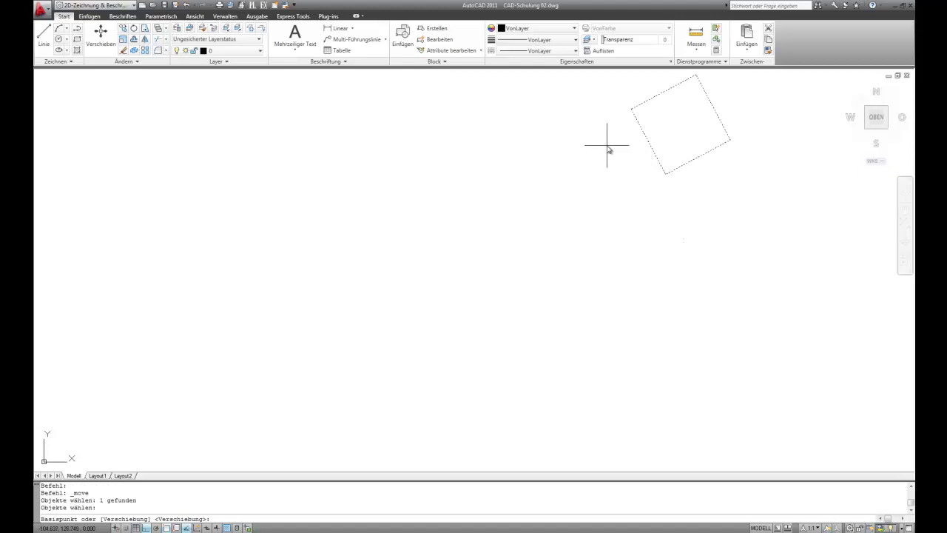
click(606, 148)
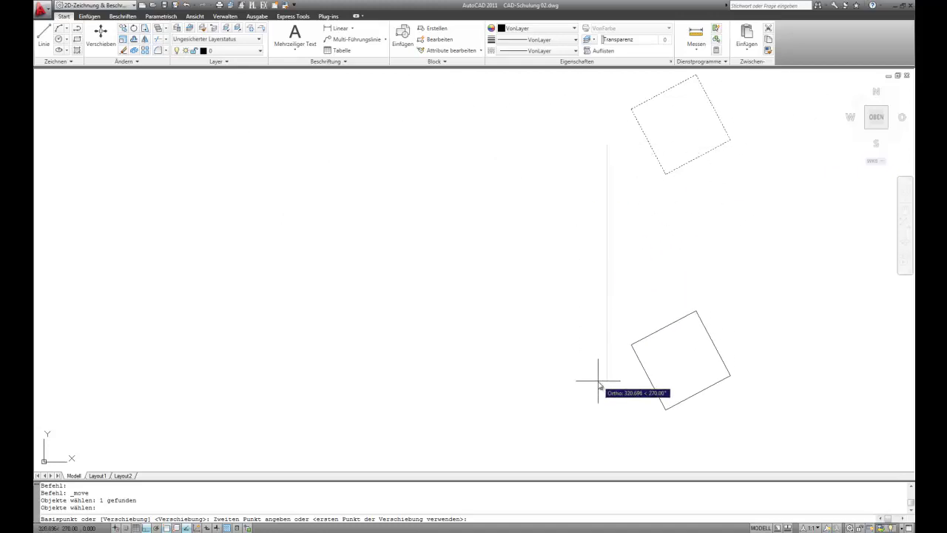
key(Escape)
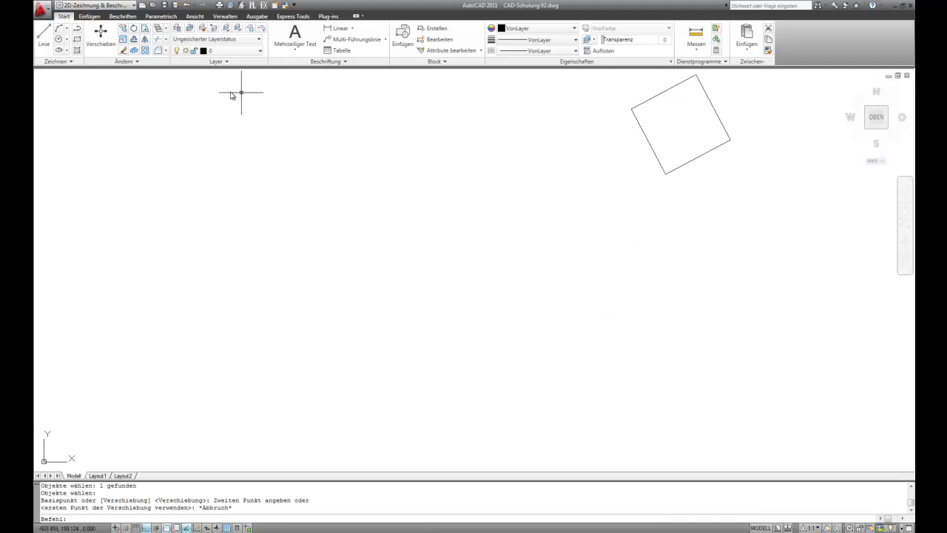
- Draw a 200-unit vertical line held upright by Ortho
click(43, 40)
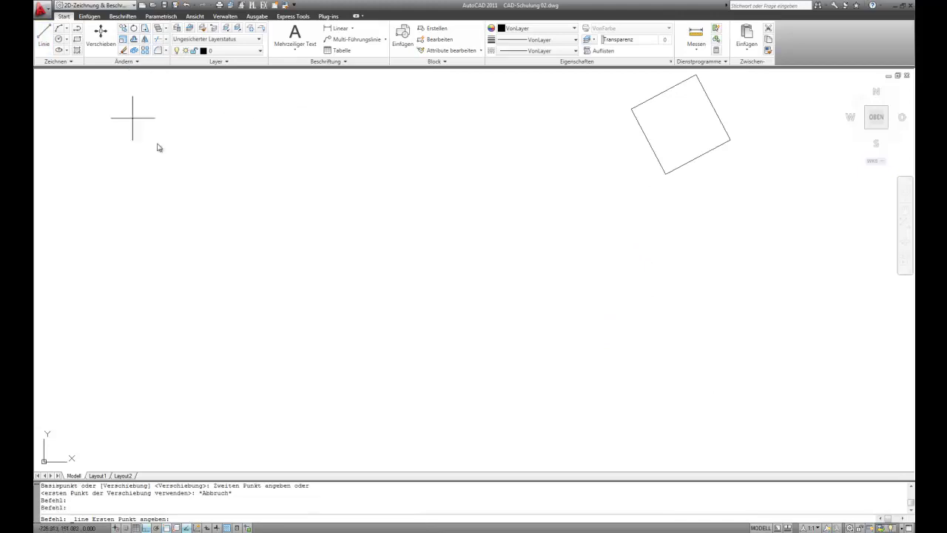
click(257, 280)
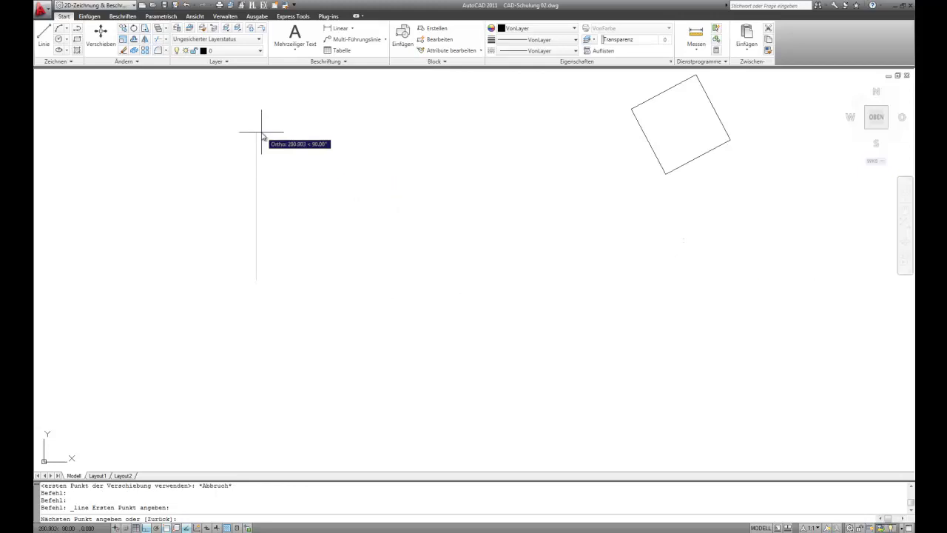
click(261, 132)
key(Escape)
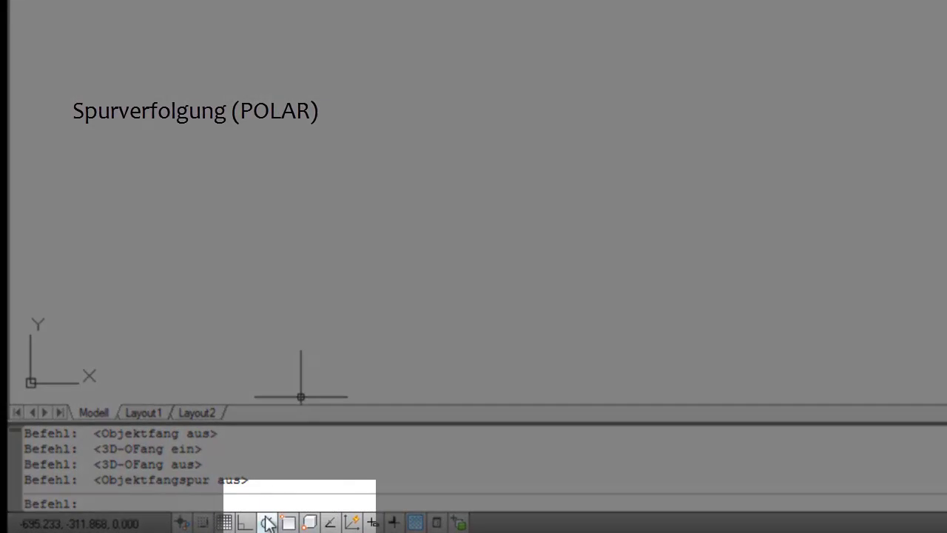
- Switch POLAR on and bring up its increment angle menu
click(266, 522)
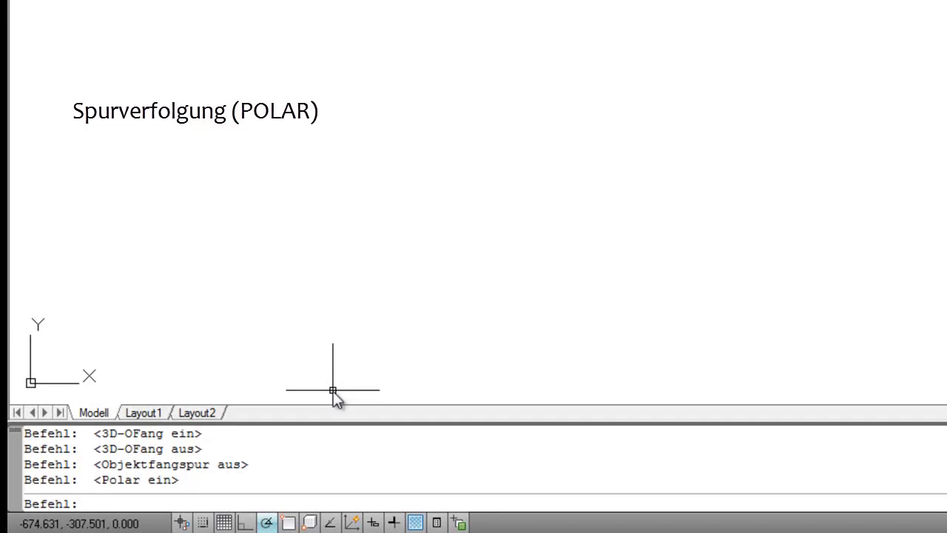
right_click(268, 524)
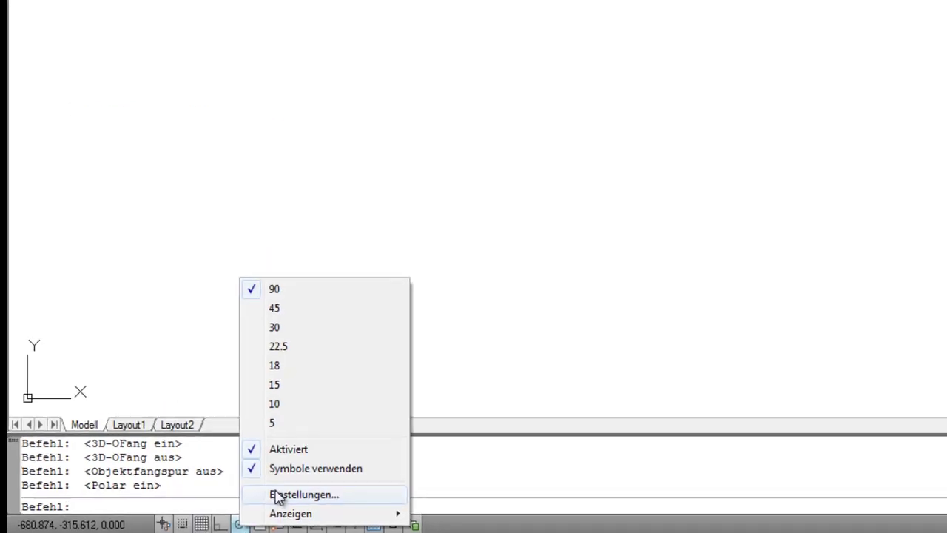
- Check the Polar Tracking increment angle list, keep 90°, and confirm with OK
click(307, 490)
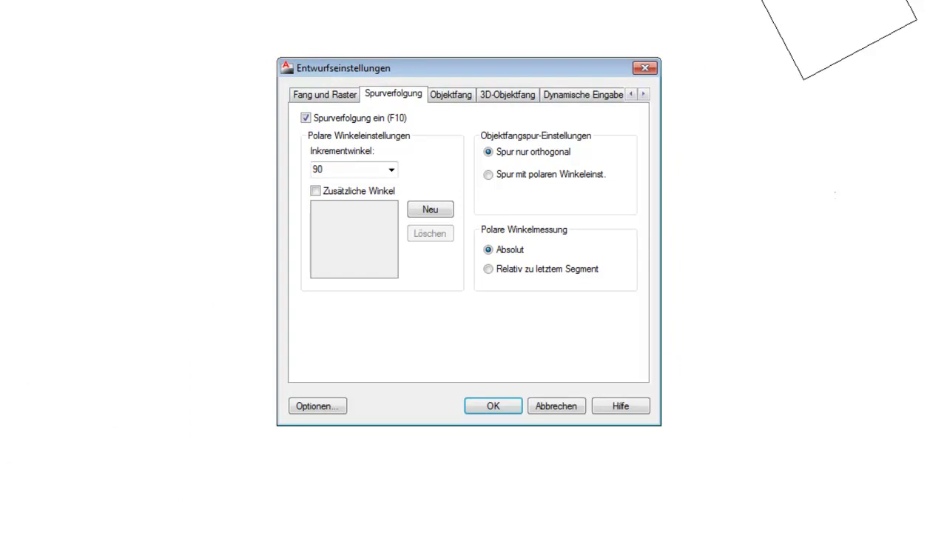
click(374, 167)
click(391, 170)
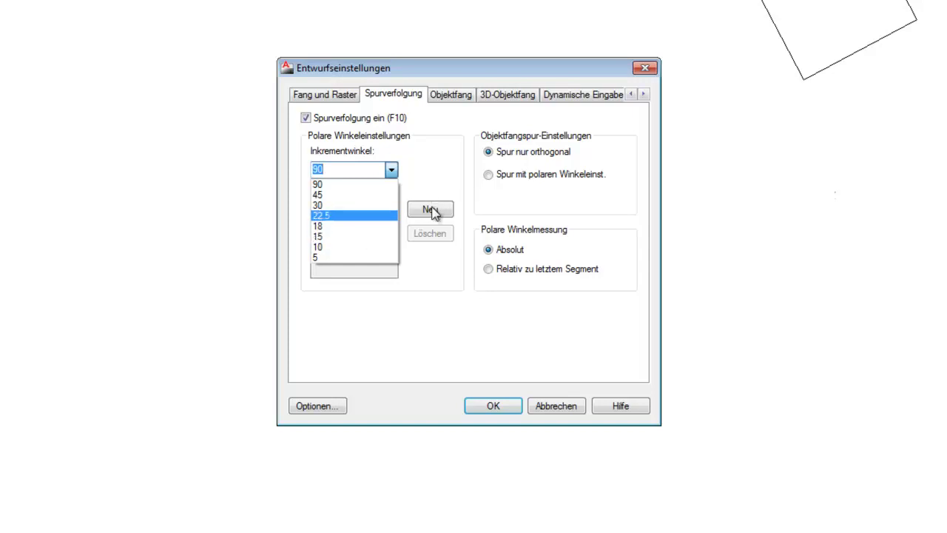
click(438, 180)
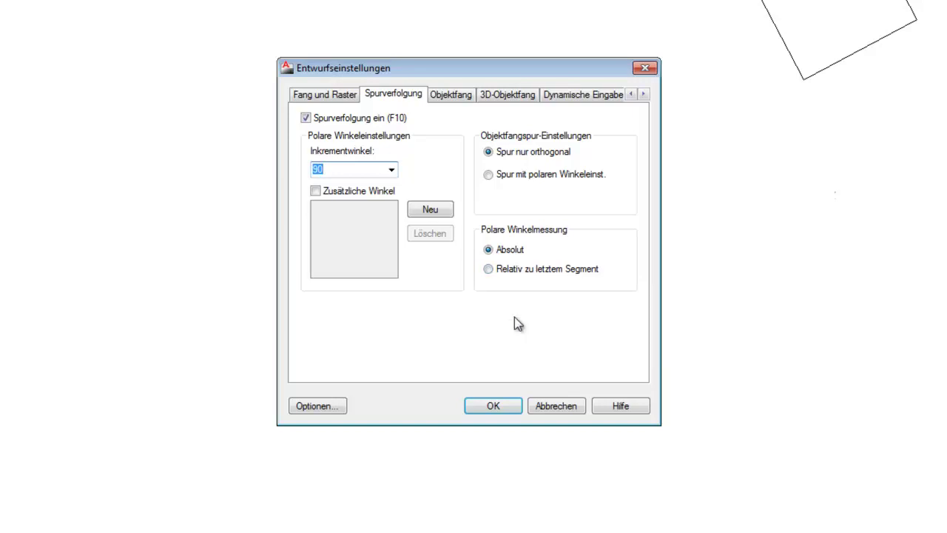
click(488, 406)
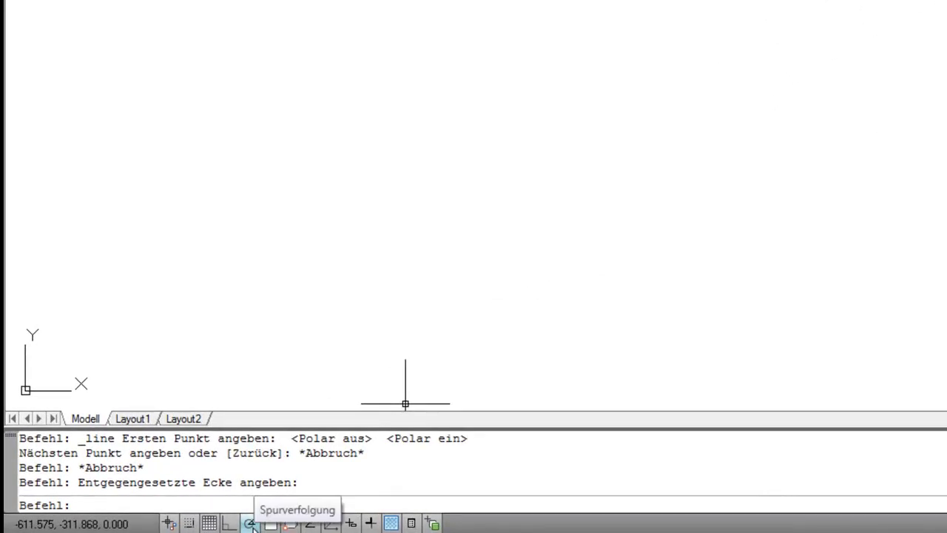
- Set polar increment to 45° and draw an open outline: horizontal base plus three 45° diagonals
right_click(252, 524)
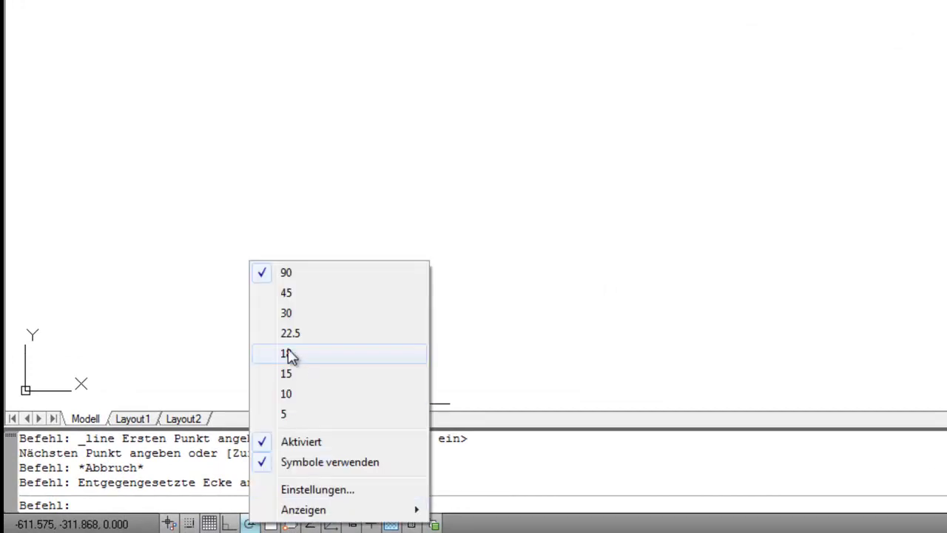
click(288, 294)
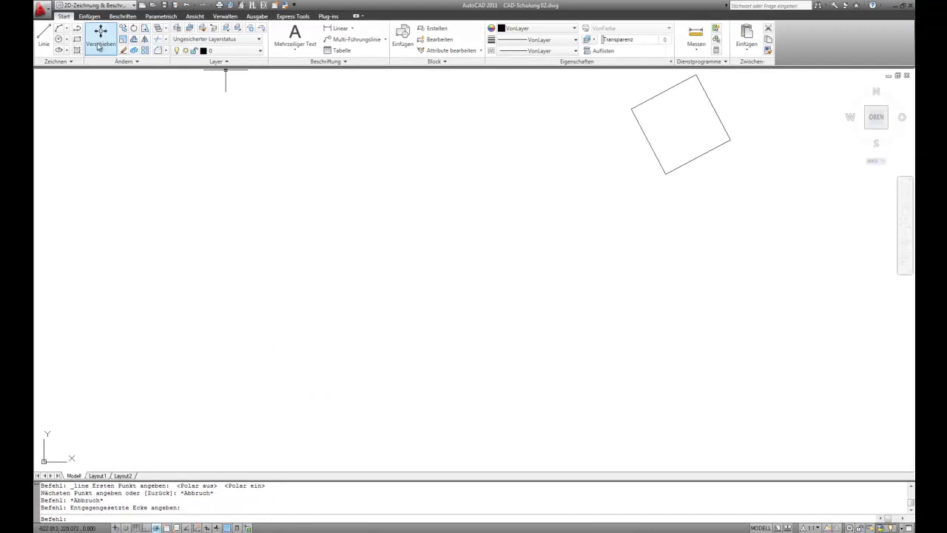
click(43, 33)
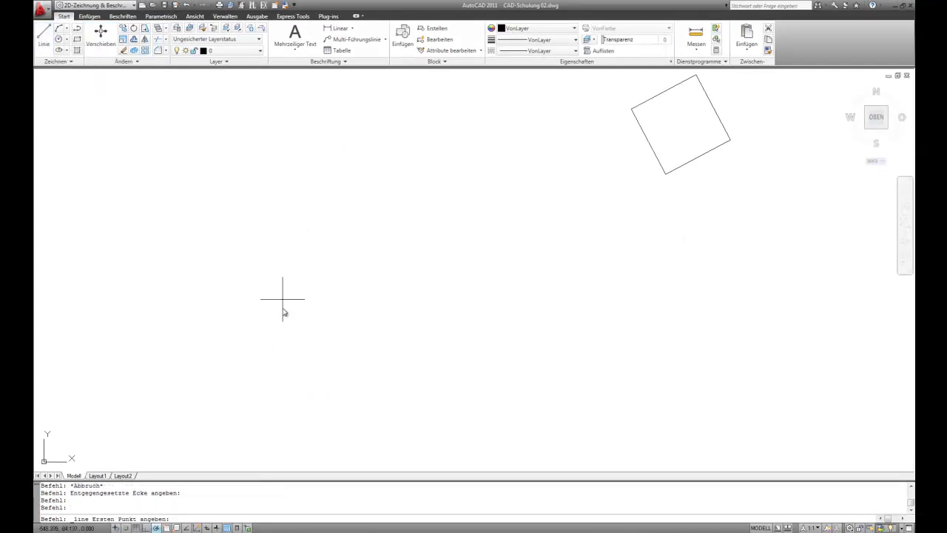
click(285, 340)
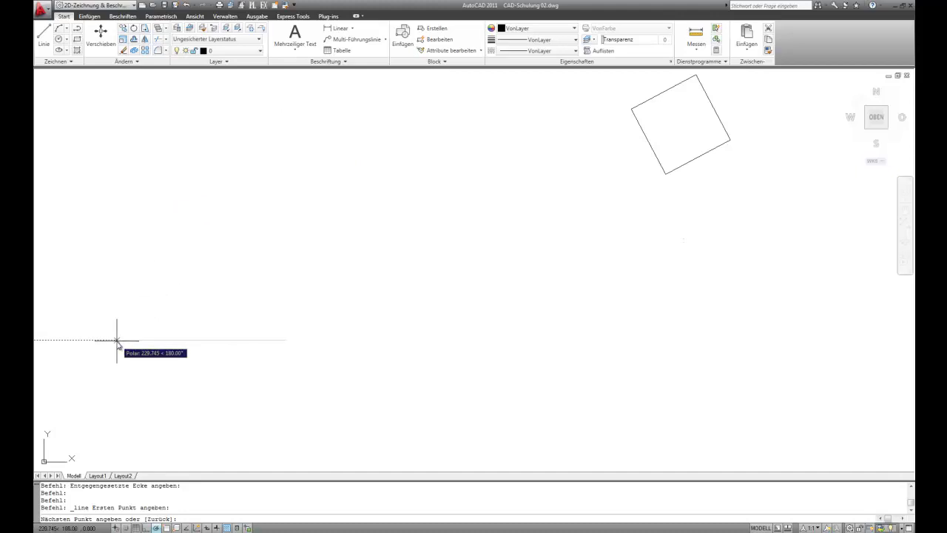
click(453, 341)
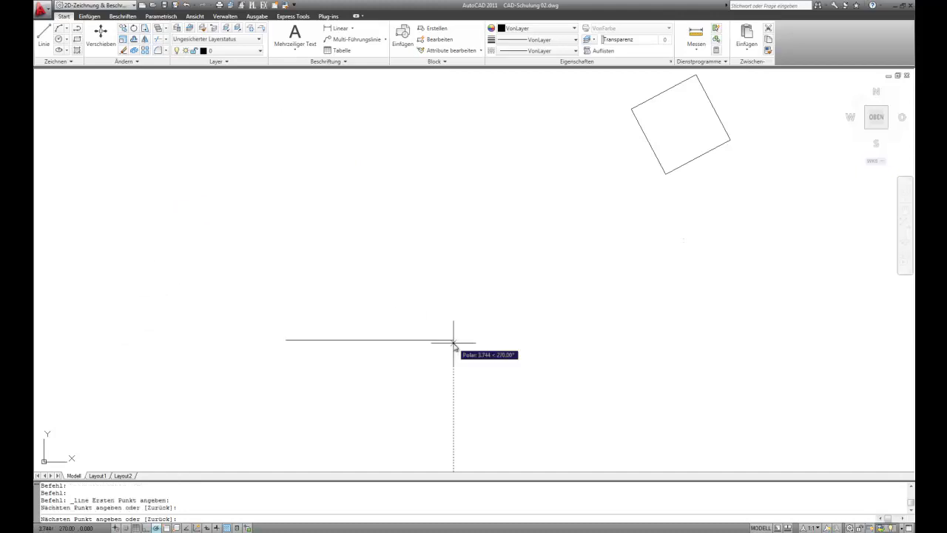
click(539, 252)
click(444, 155)
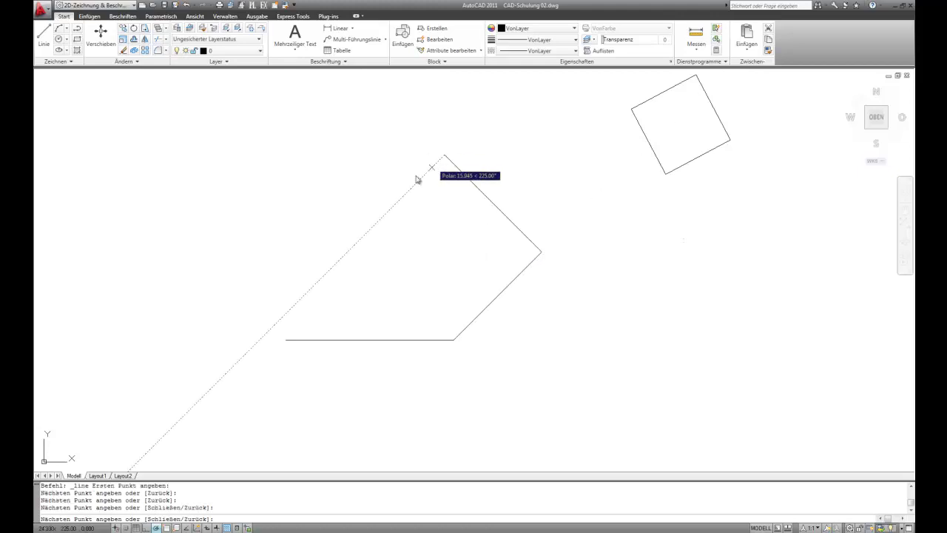
click(365, 238)
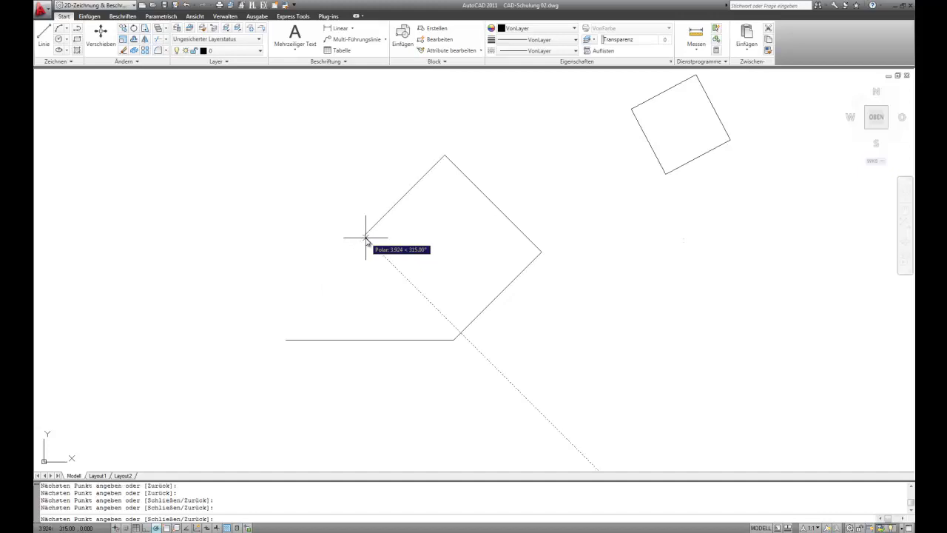
key(Escape)
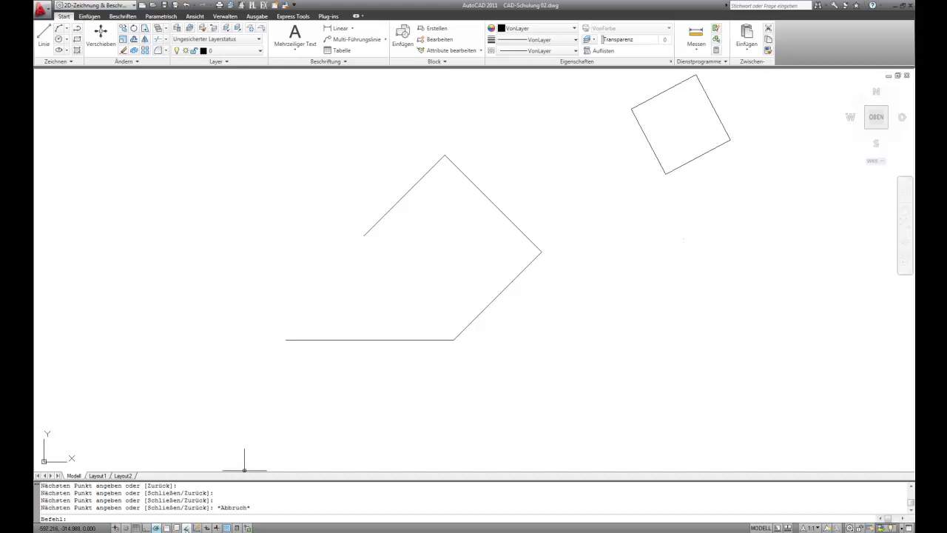
- Set polar angle measurement to 'Relative to last segment' in the Polar Tracking settings
right_click(156, 528)
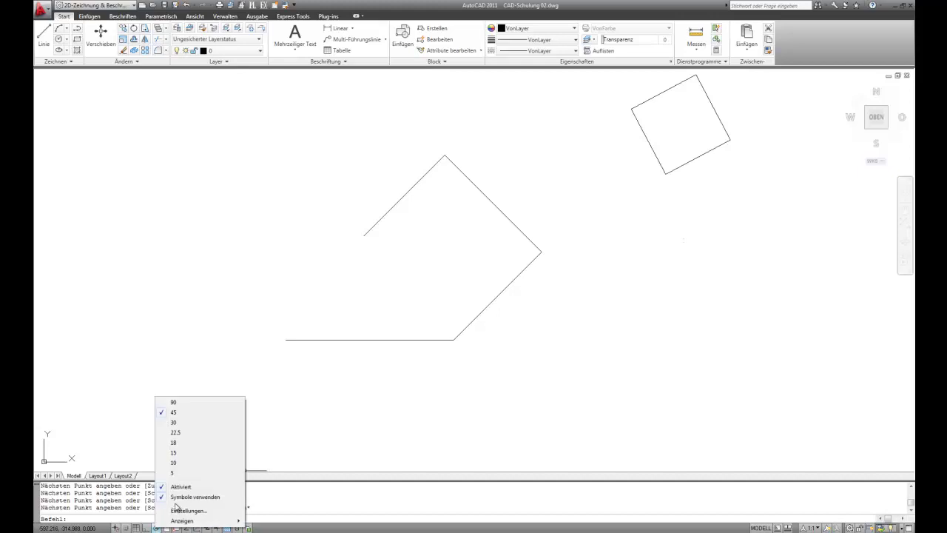
click(178, 510)
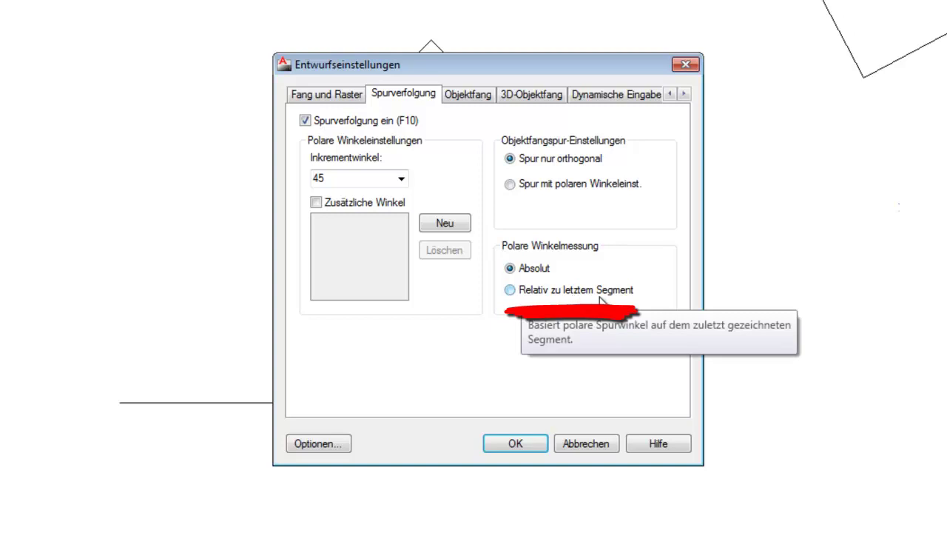
click(510, 290)
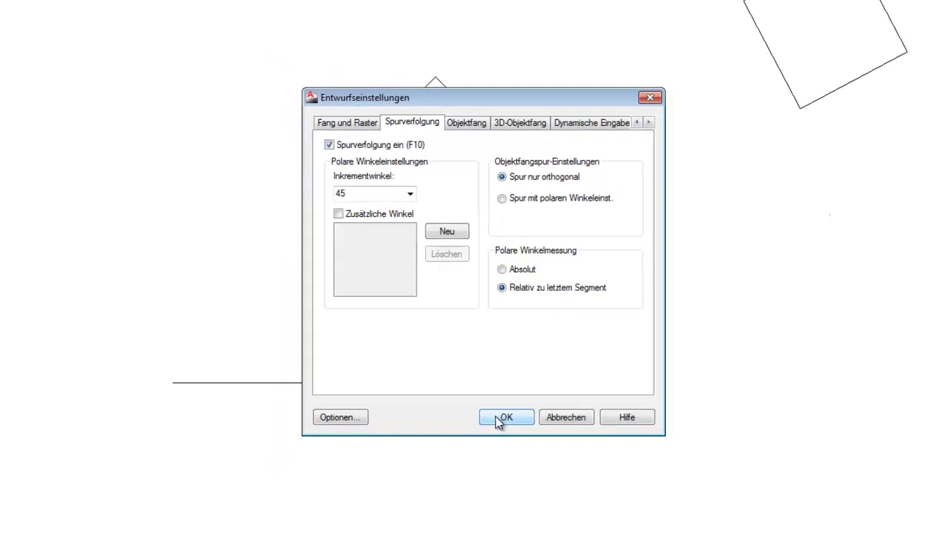
click(501, 419)
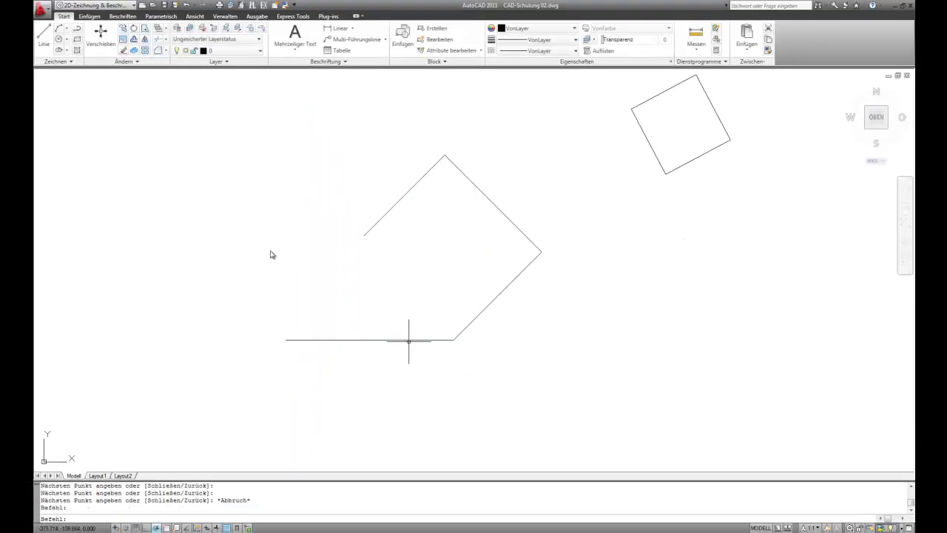
- Draw a test outline using relative angles such as 45° and 315°, then undo it
click(44, 37)
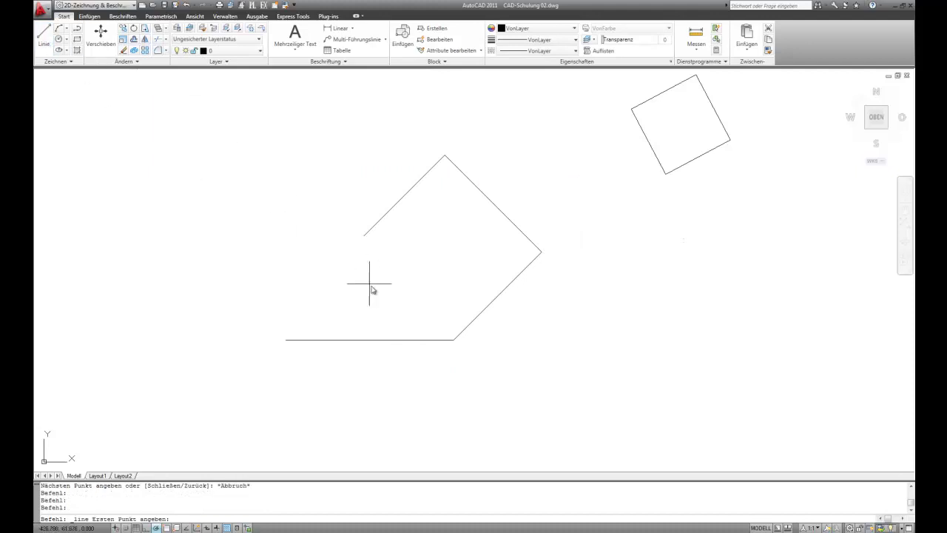
click(448, 386)
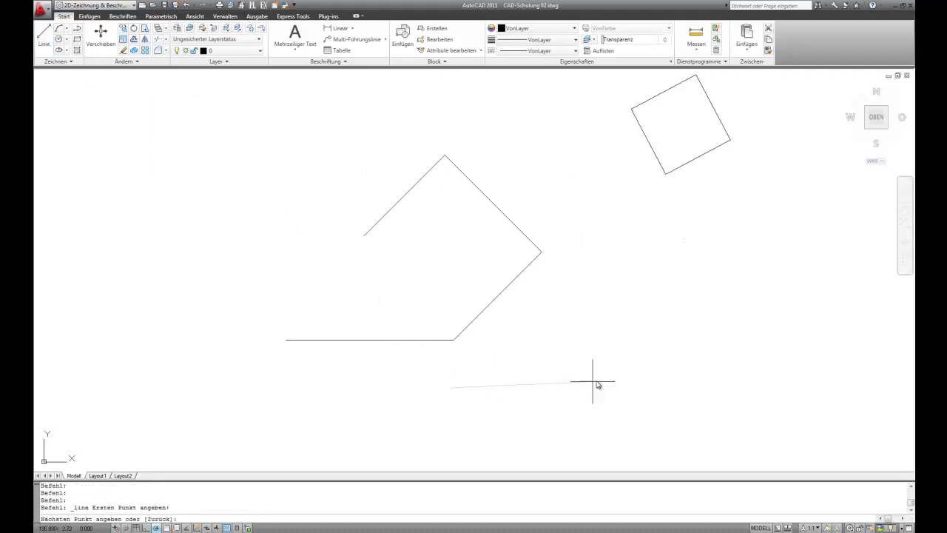
click(678, 358)
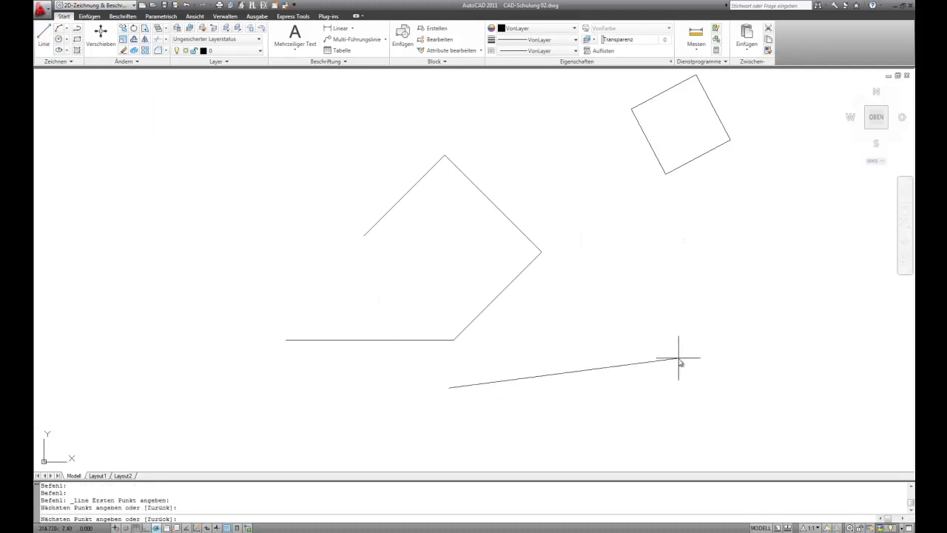
click(672, 301)
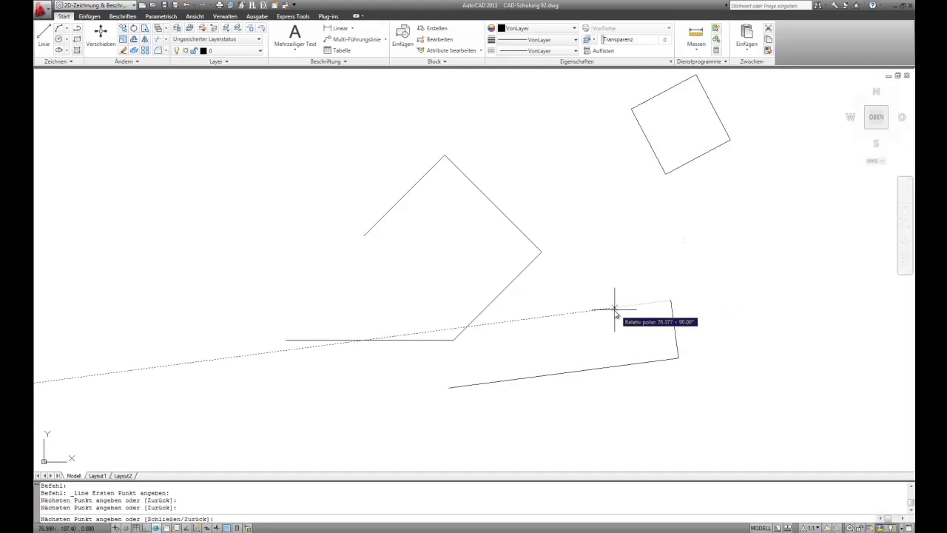
click(608, 307)
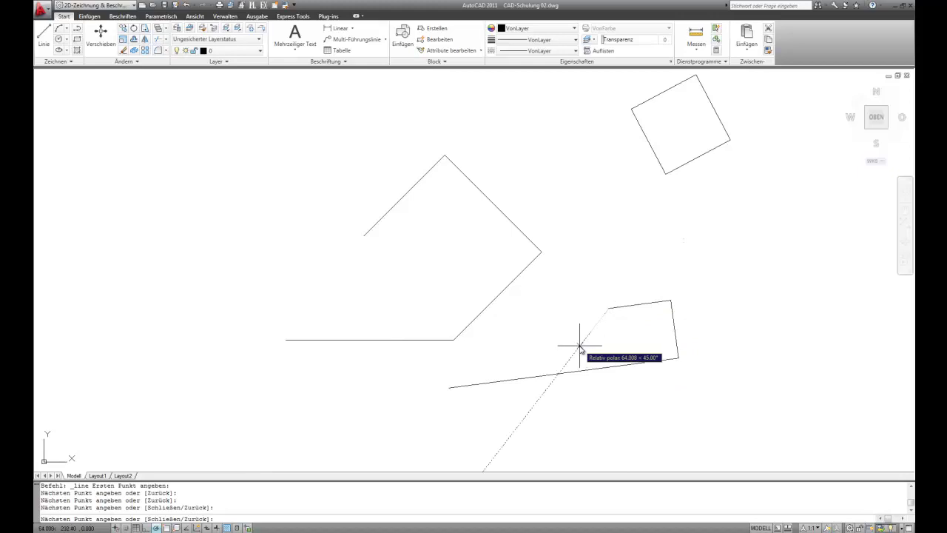
click(581, 346)
click(556, 328)
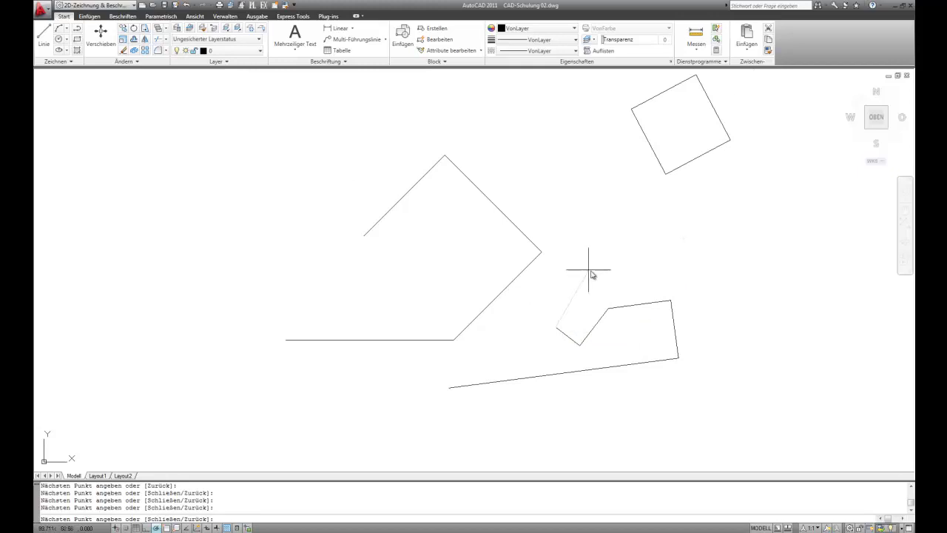
click(548, 268)
click(608, 313)
key(Escape)
key(ctrl+z)
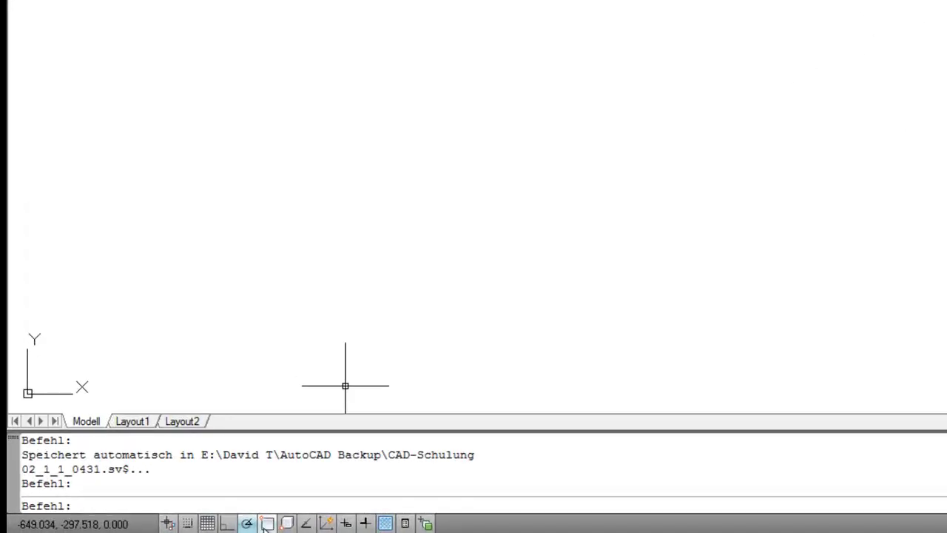
- Switch POLAR off and OSNAP on, and view the Object Snap settings page
click(247, 523)
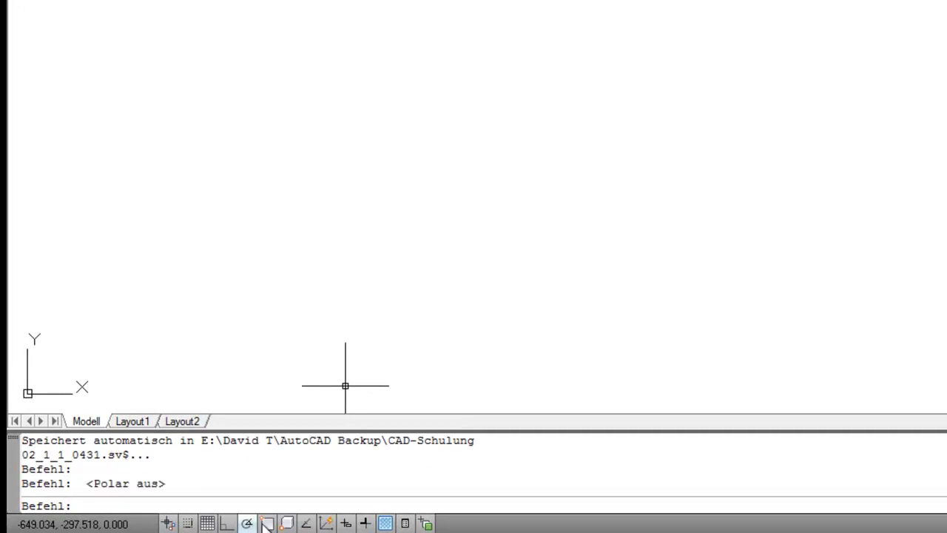
click(266, 524)
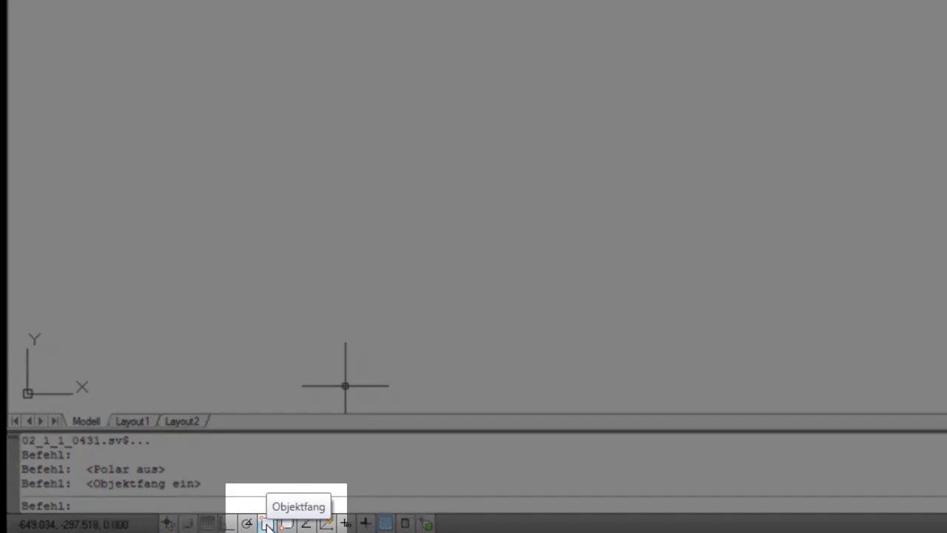
right_click(267, 524)
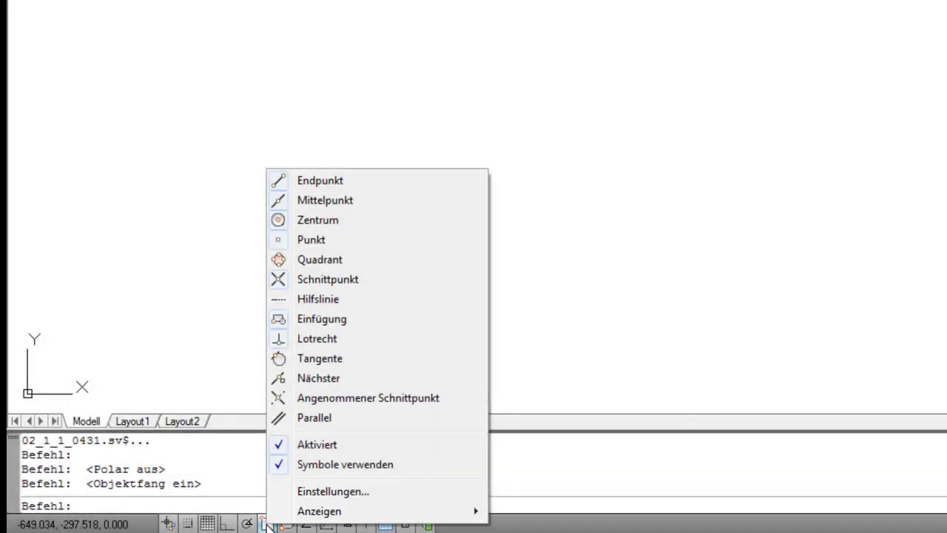
click(325, 491)
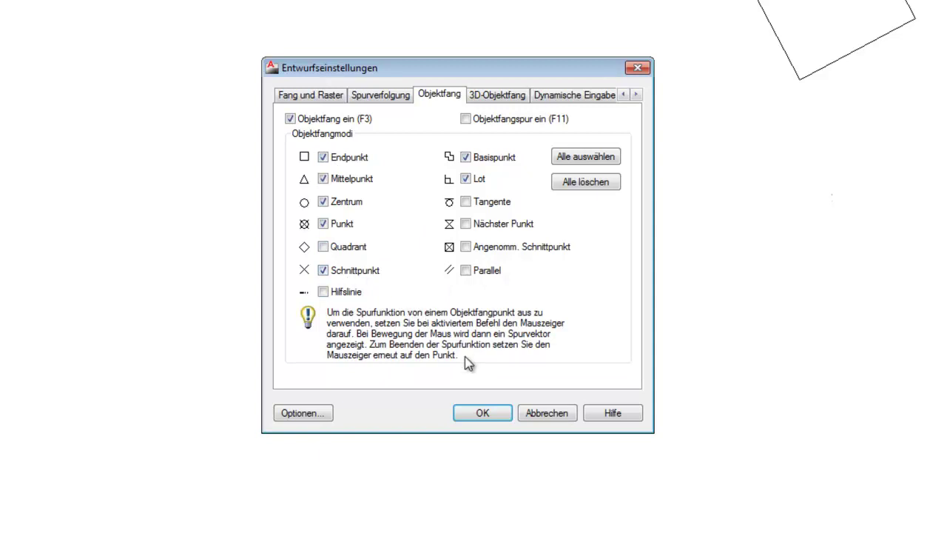
- Close the Drafting Settings dialog and show the OSNAP snap mode quick list
key(Return)
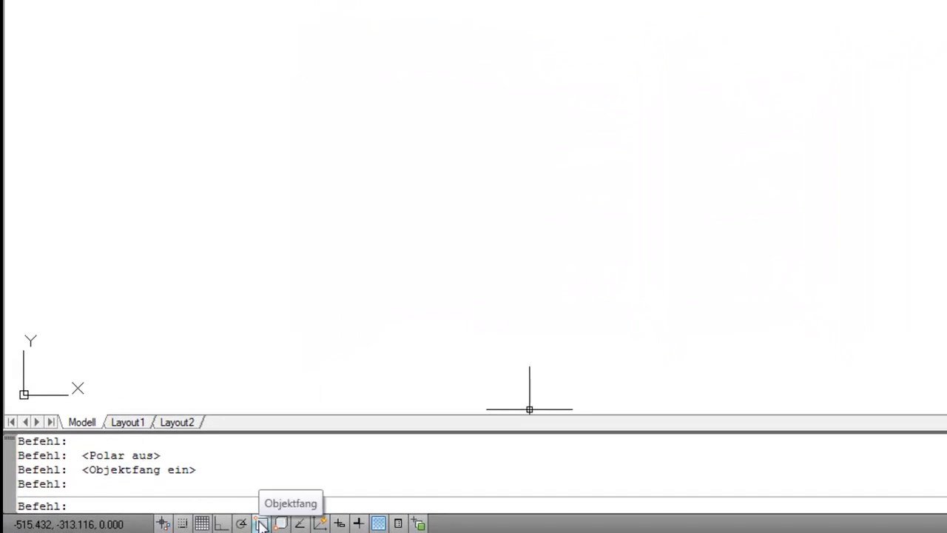
right_click(261, 523)
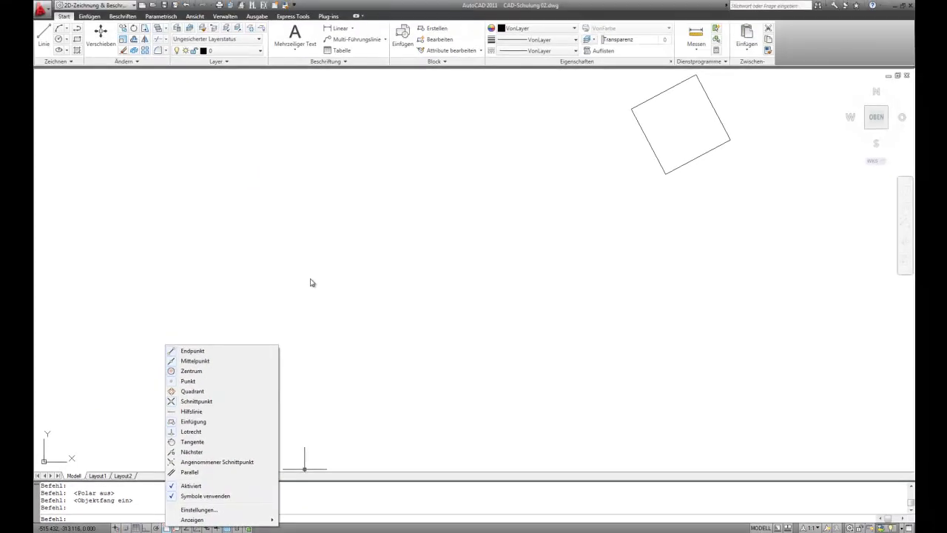
- Start a line with its first point snapped to the square's corner
click(312, 282)
double_click(307, 281)
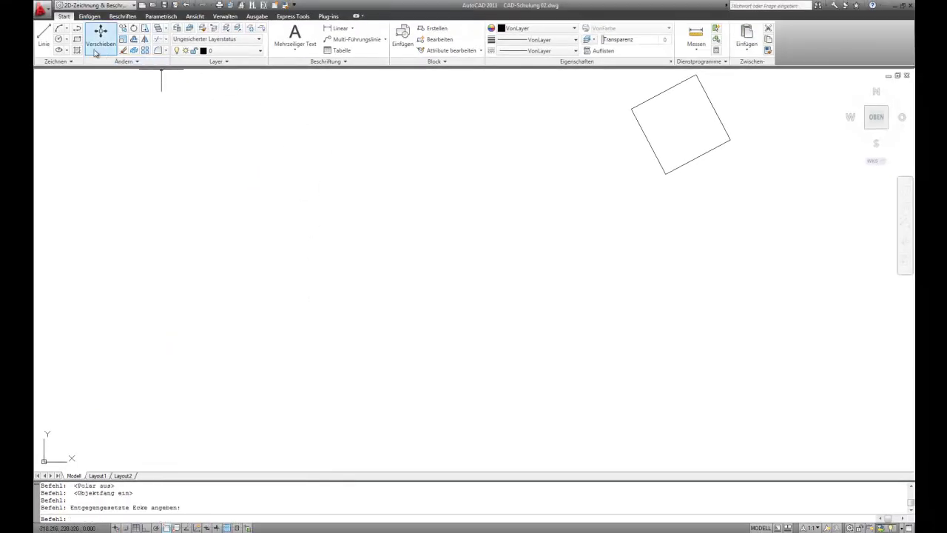
click(45, 37)
click(342, 253)
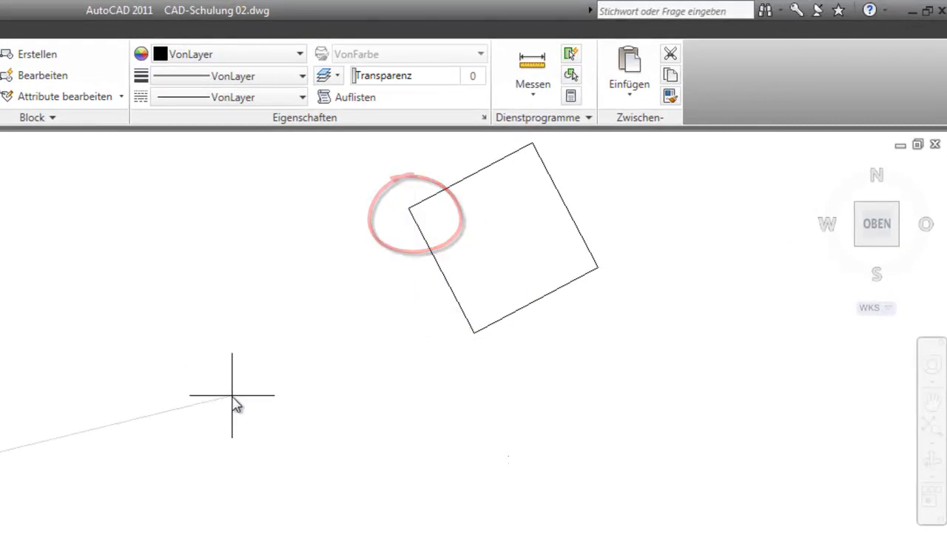
- Cancel the line, turn object snap off, and view the 3DOSNAP options
key(Escape)
click(166, 527)
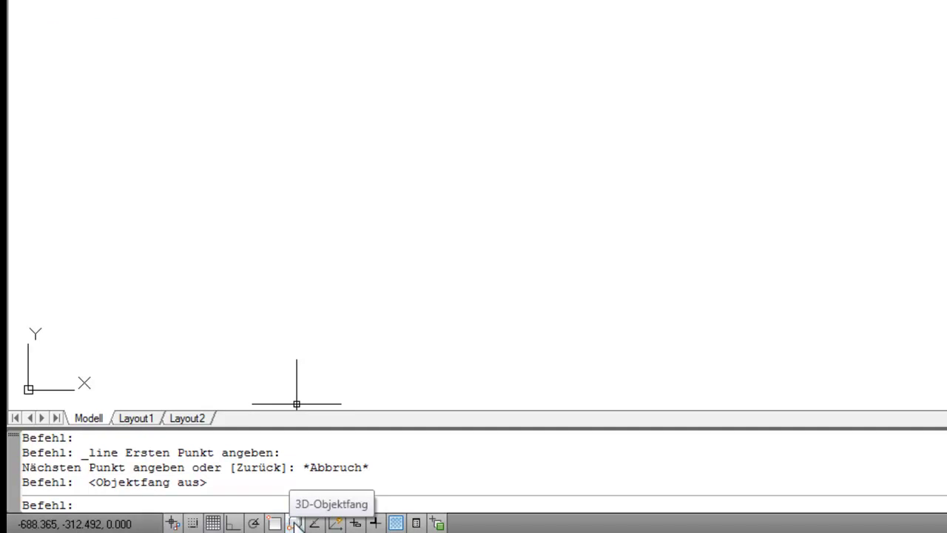
right_click(296, 524)
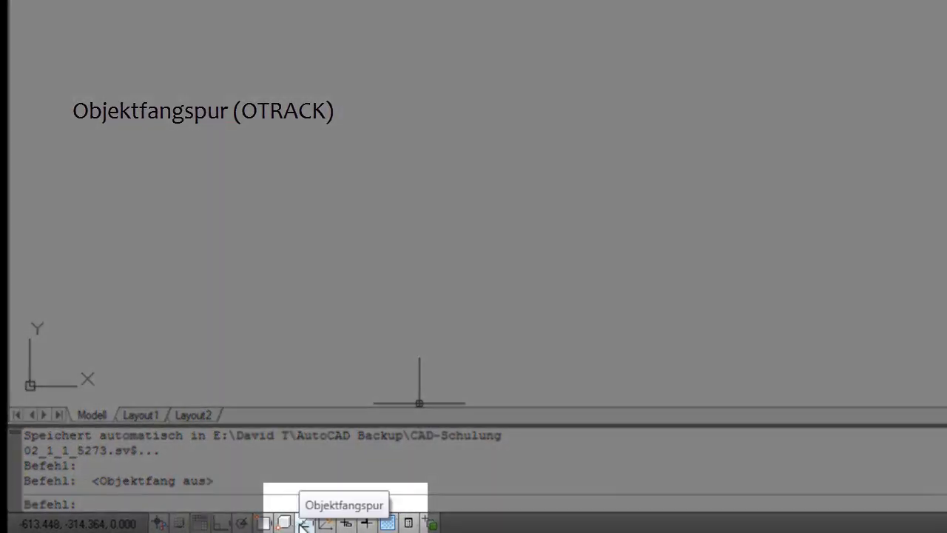
- Enable OTRACK, POLAR and OSNAP, then start the LINE command by typing line
click(303, 524)
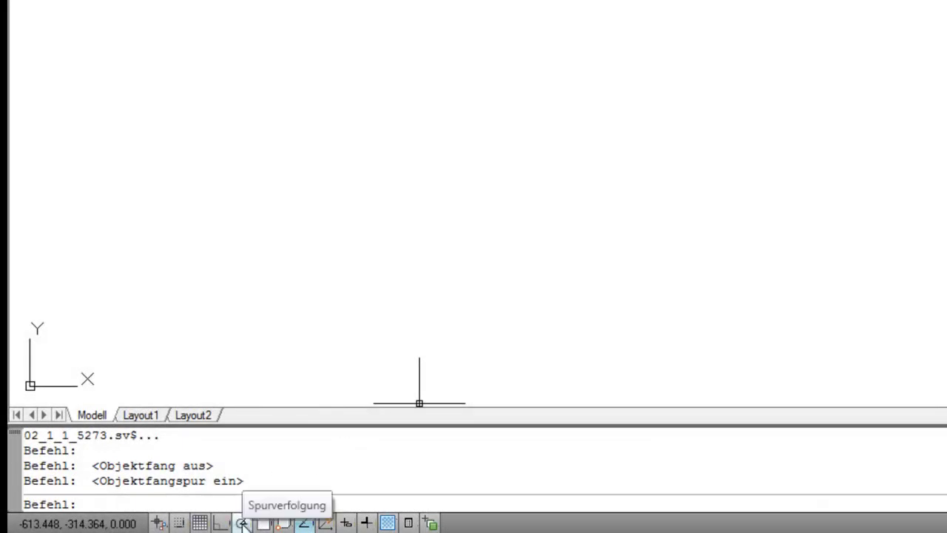
click(243, 523)
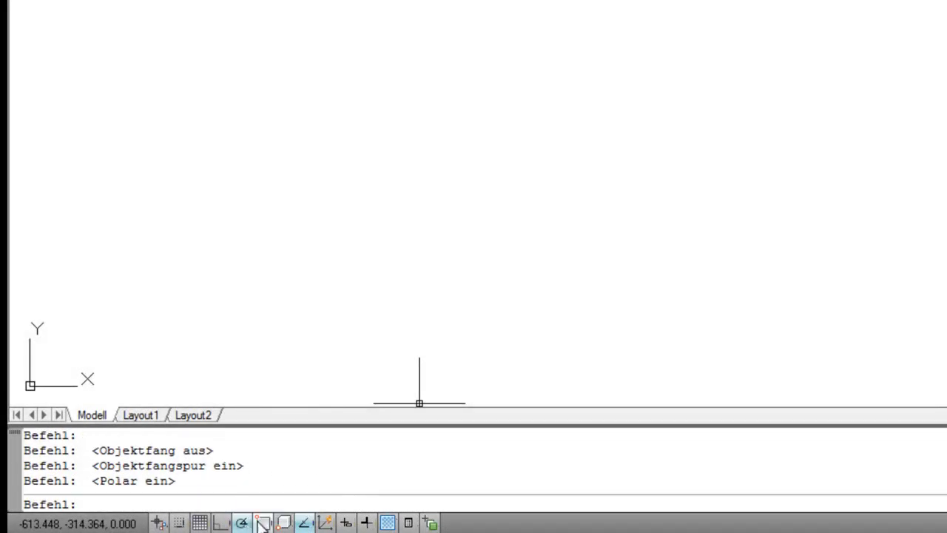
click(264, 523)
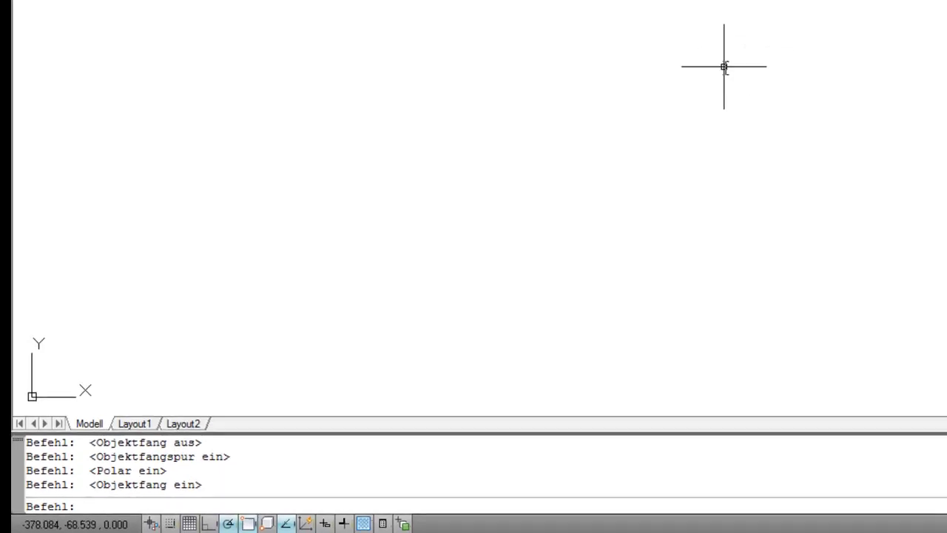
text(line)
key(Return)
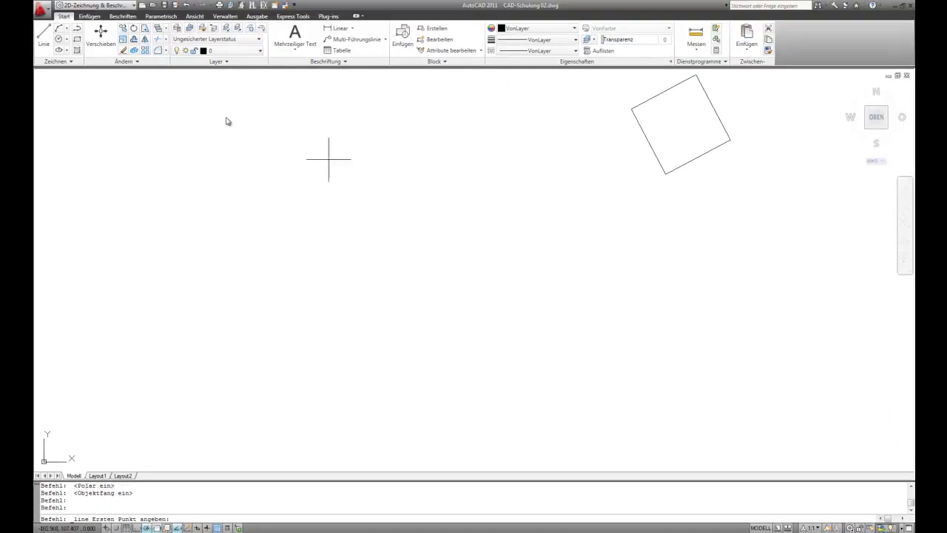
- Draw a horizontal line to the square's corner, cancel it, then start a new line at its left end
click(44, 33)
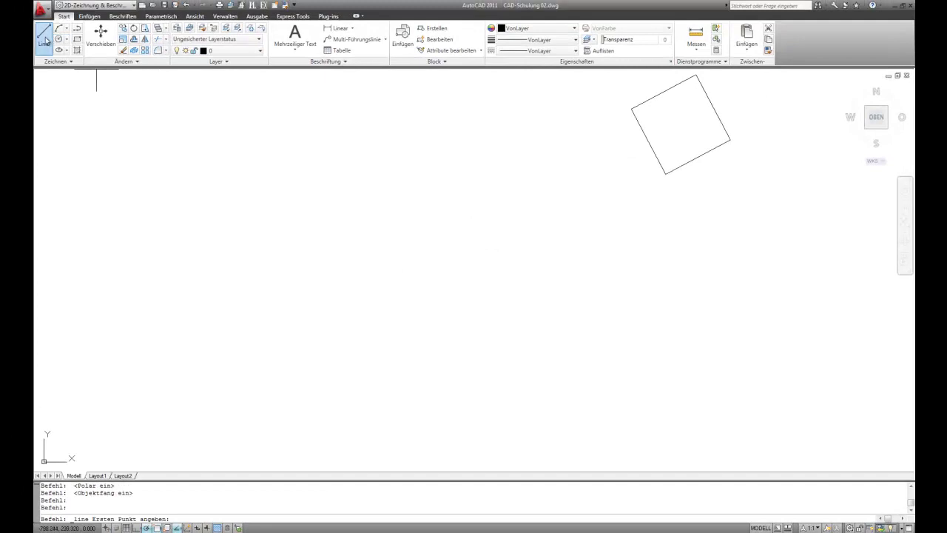
click(510, 162)
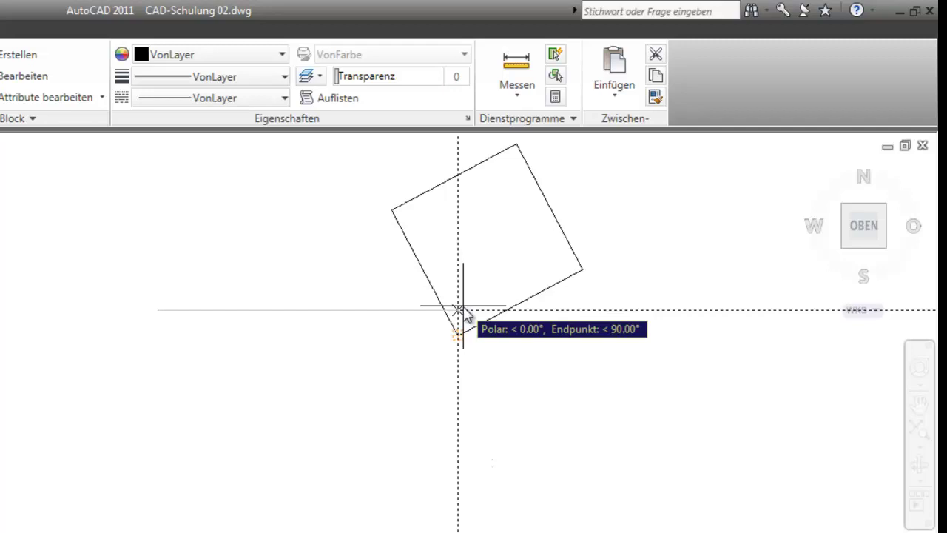
click(458, 309)
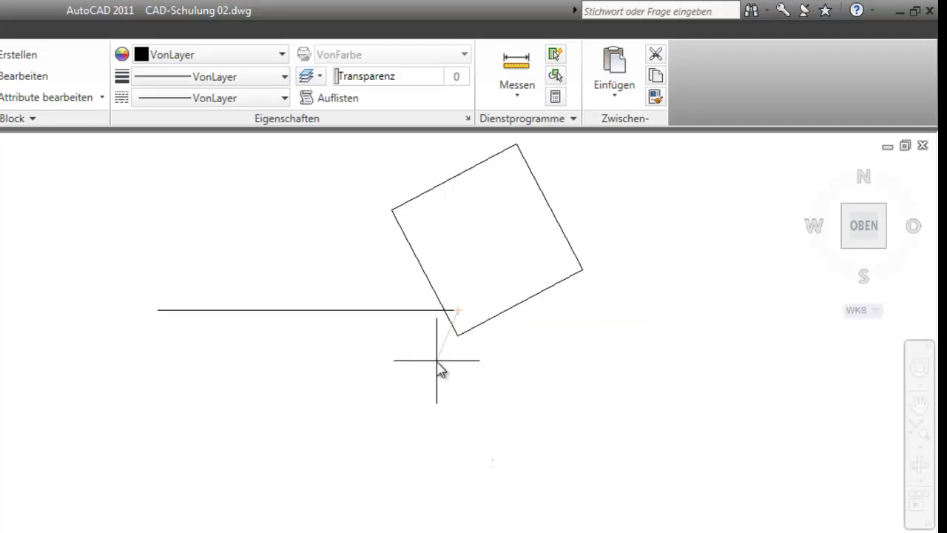
key(Escape)
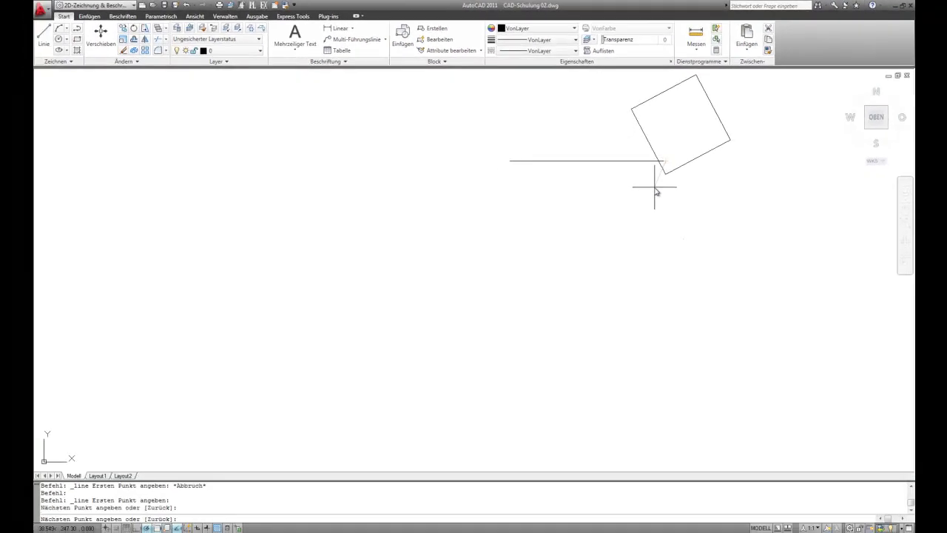
click(43, 35)
click(512, 160)
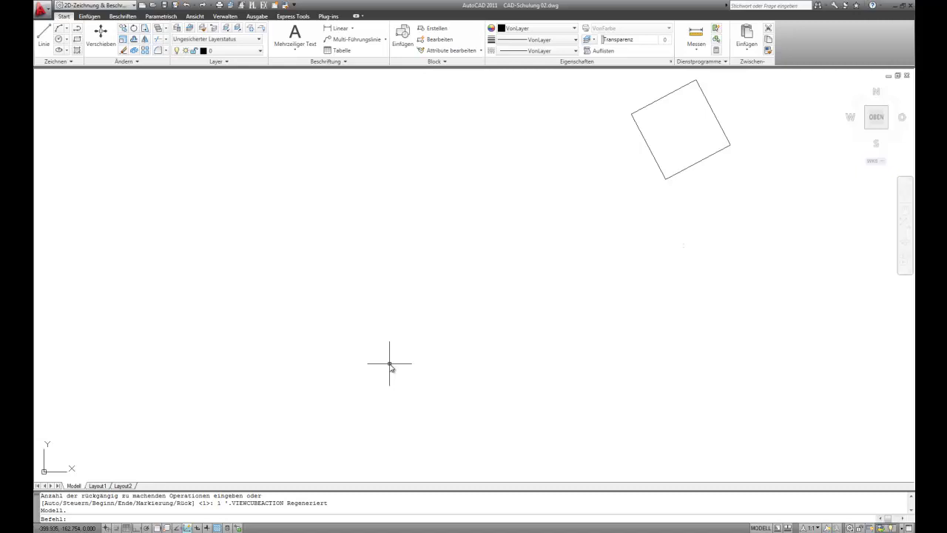
click(860, 130)
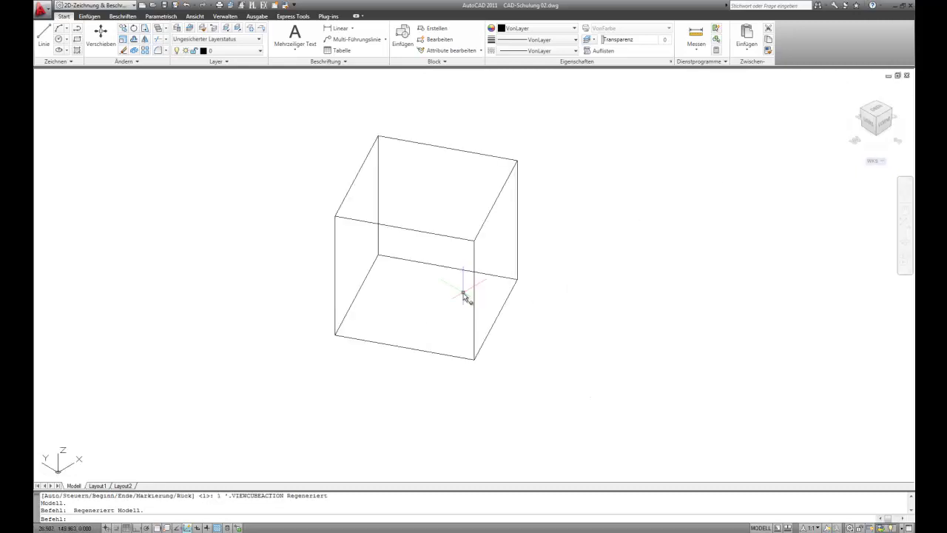
click(43, 34)
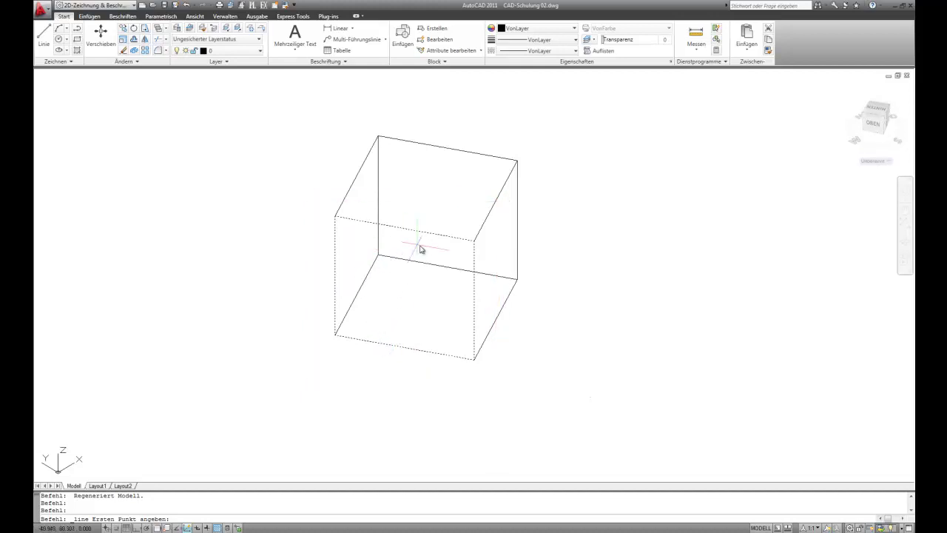
click(162, 526)
click(44, 37)
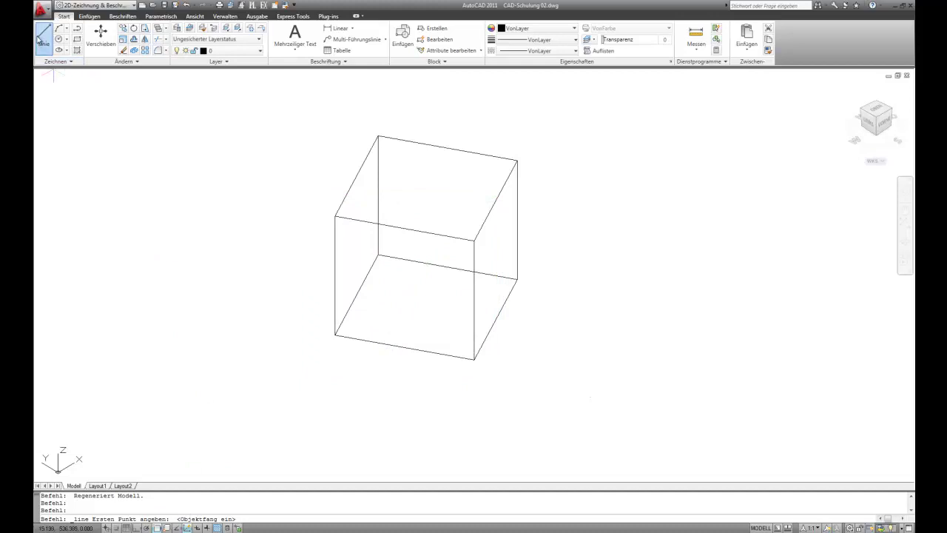
click(406, 348)
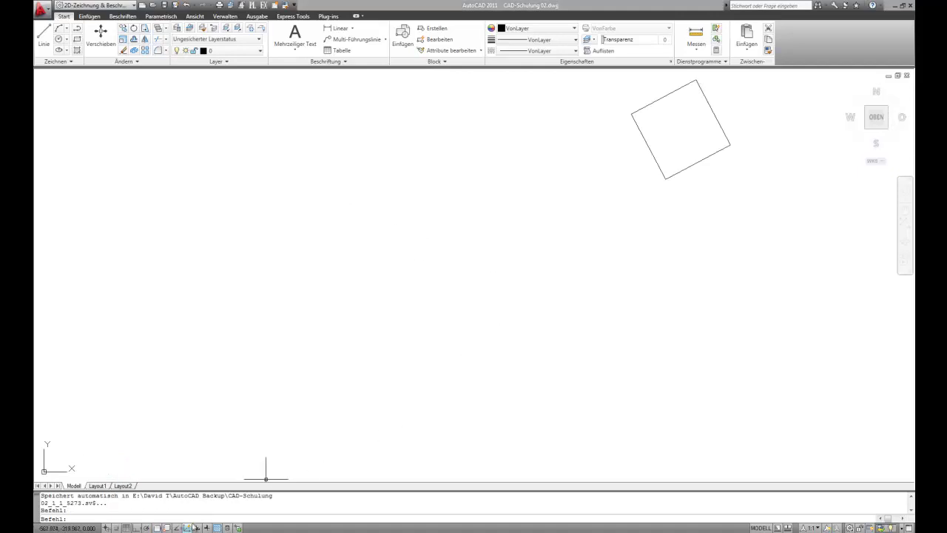
- Switch DUCS off and DYN on in the status bar, then start the Linie command
click(187, 527)
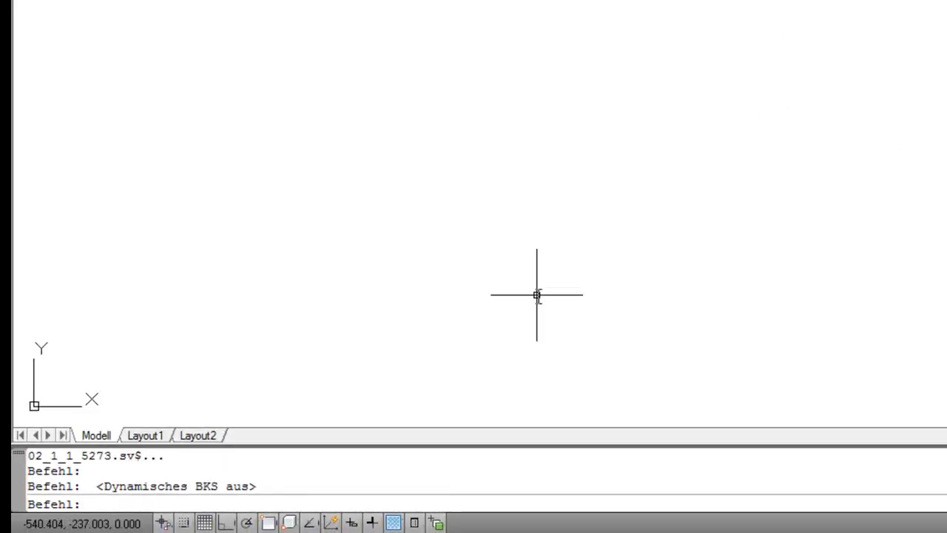
click(351, 522)
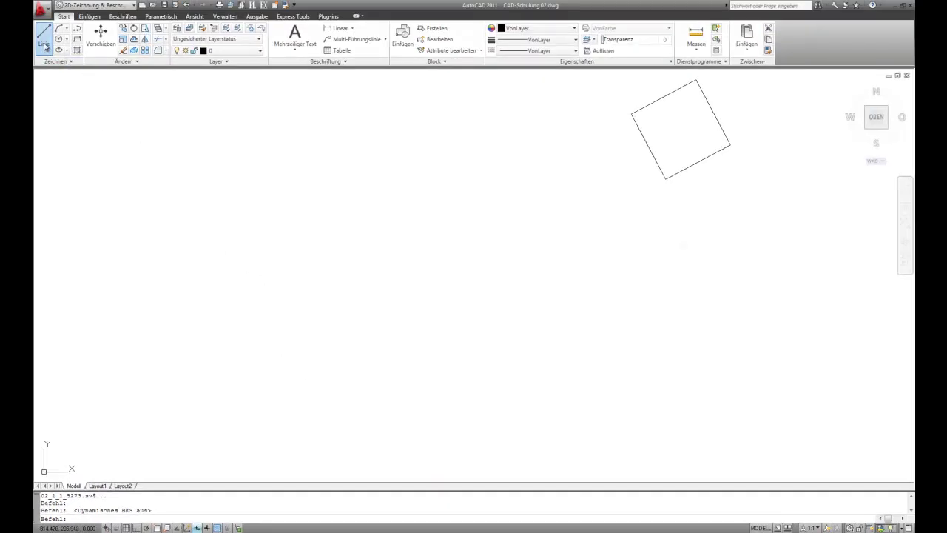
click(45, 46)
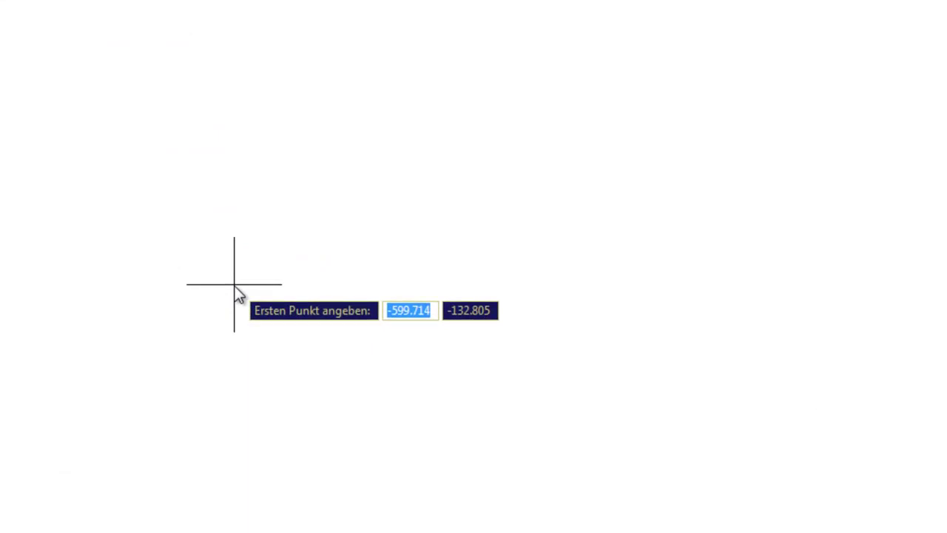
- Enter X -600 and Y -130 in the dynamic input fields as the line's first point
key(Tab)
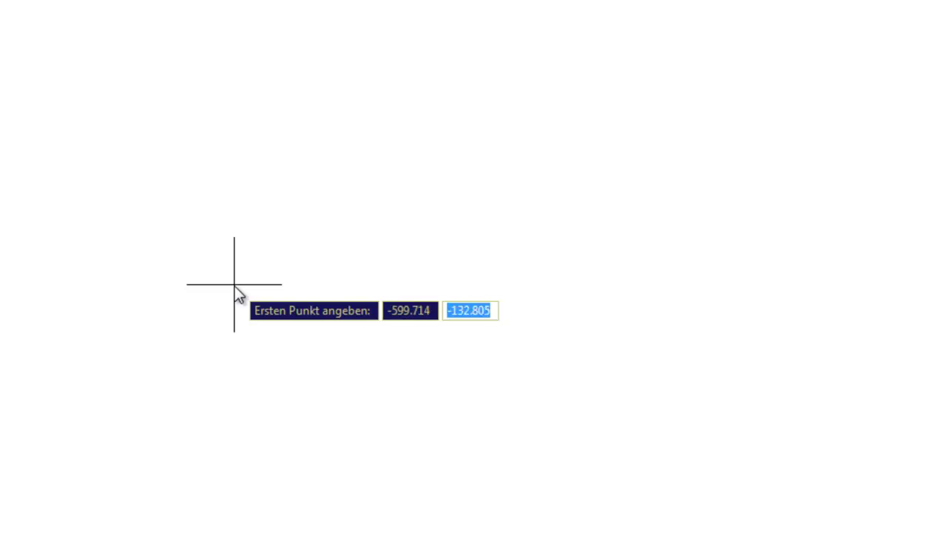
key(Tab)
key(Tab)
key(Tab)
key(Tab)
key(Tab)
key(Tab)
key(Tab)
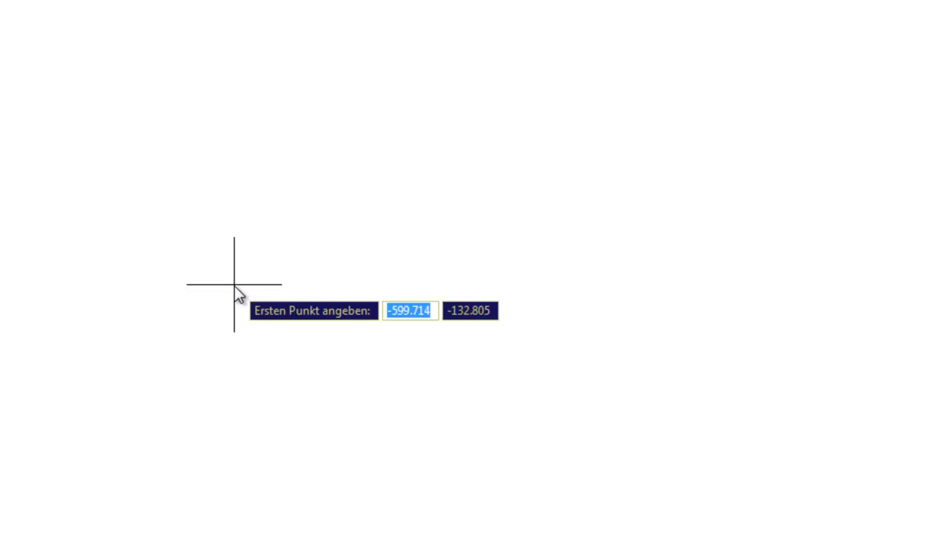
text(-600)
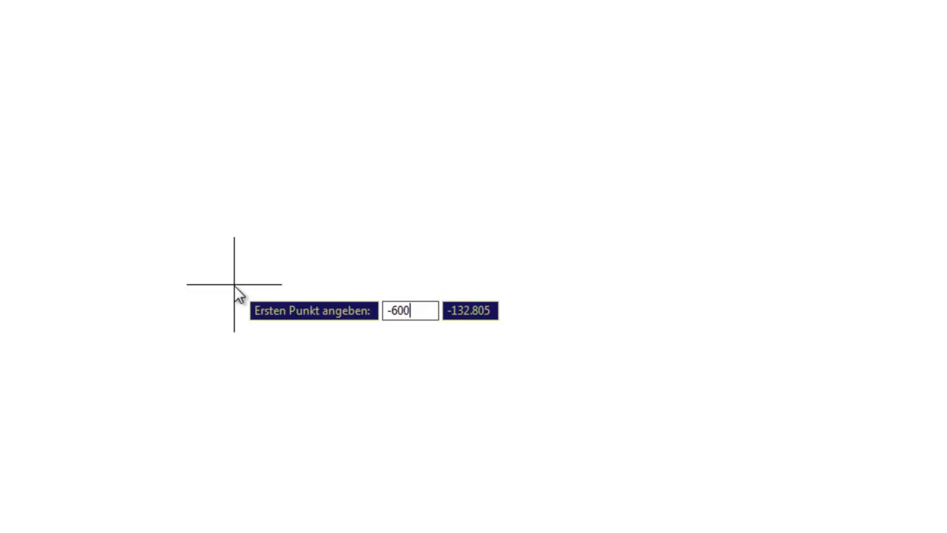
key(Tab)
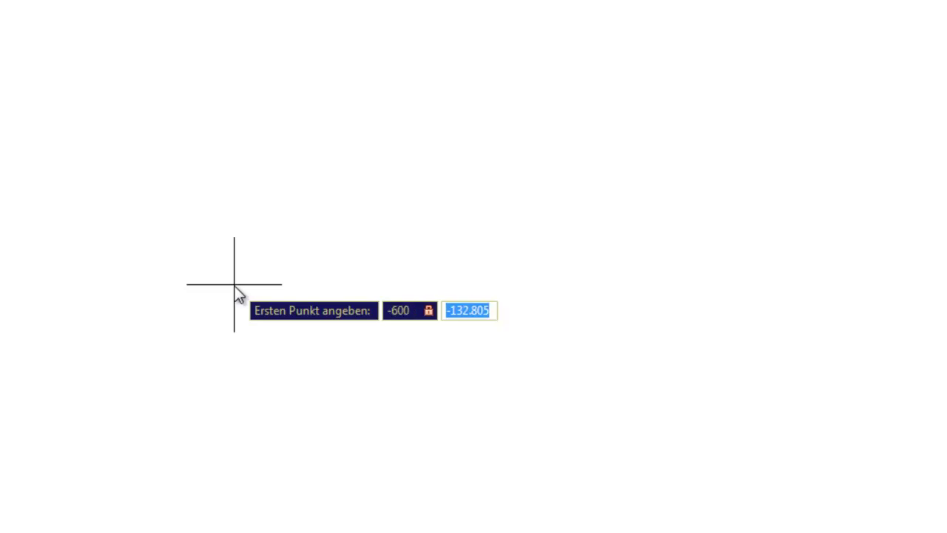
text(-130)
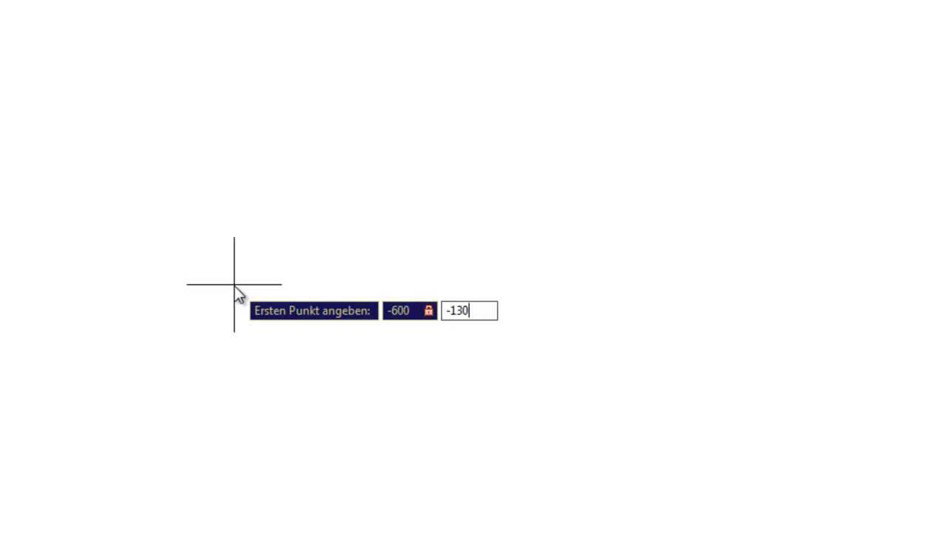
key(Return)
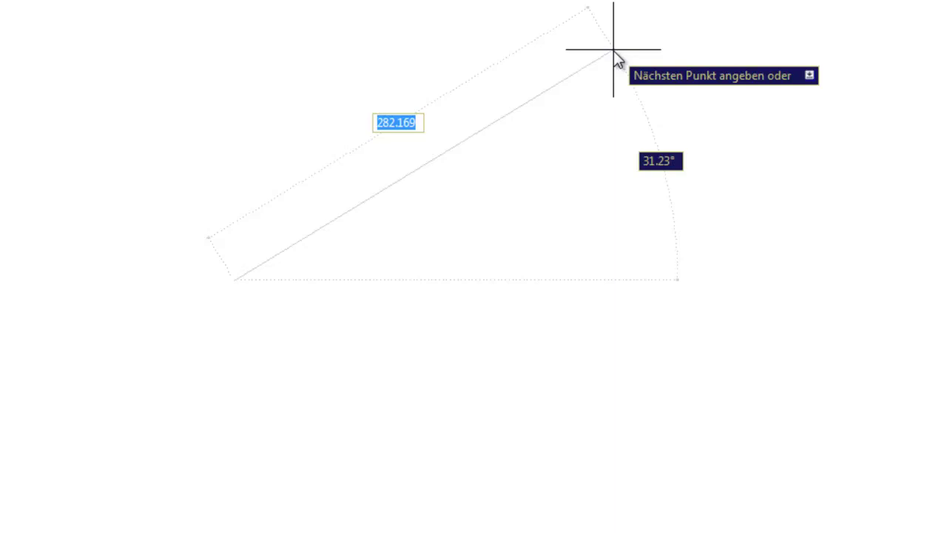
- Draw a segment at a 30° angle from -600, -130 and end the line command
key(Tab)
key(Tab)
key(Tab)
key(Tab)
key(Tab)
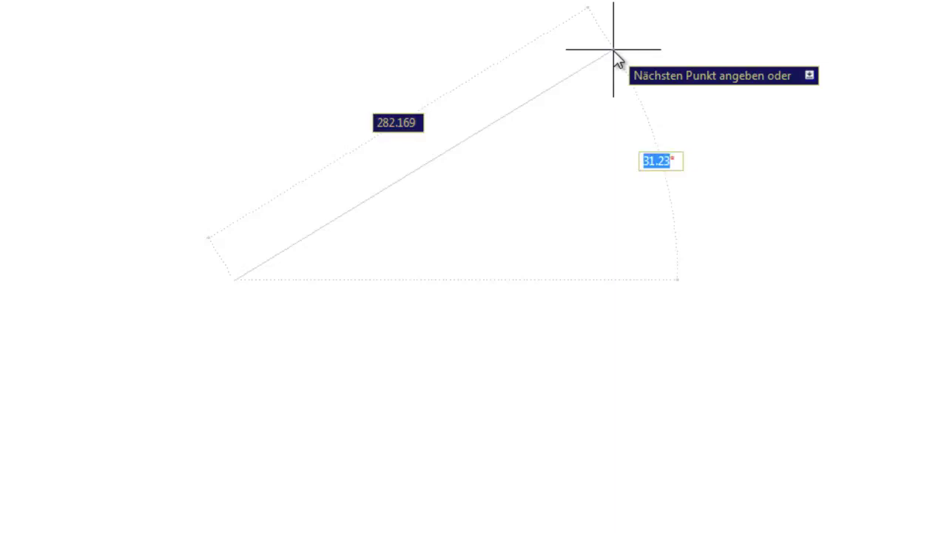
key(Tab)
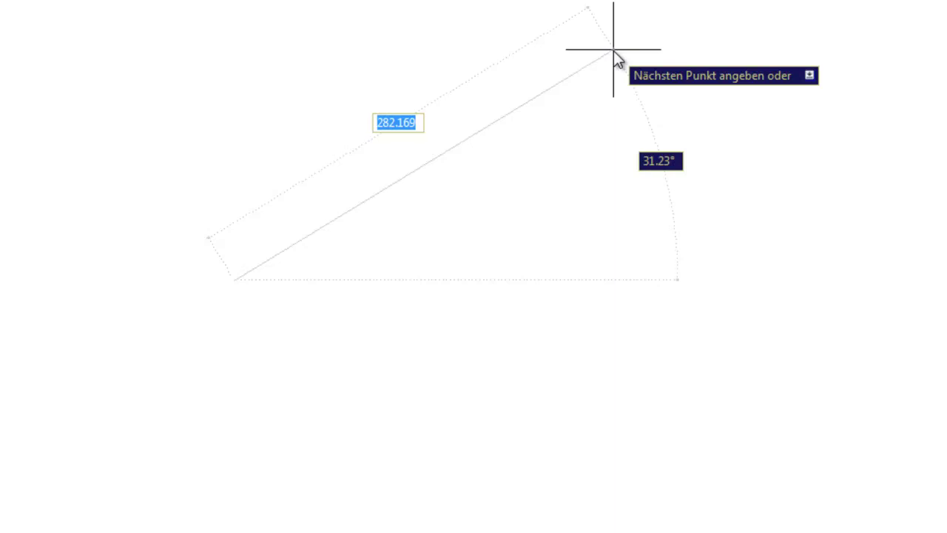
key(Tab)
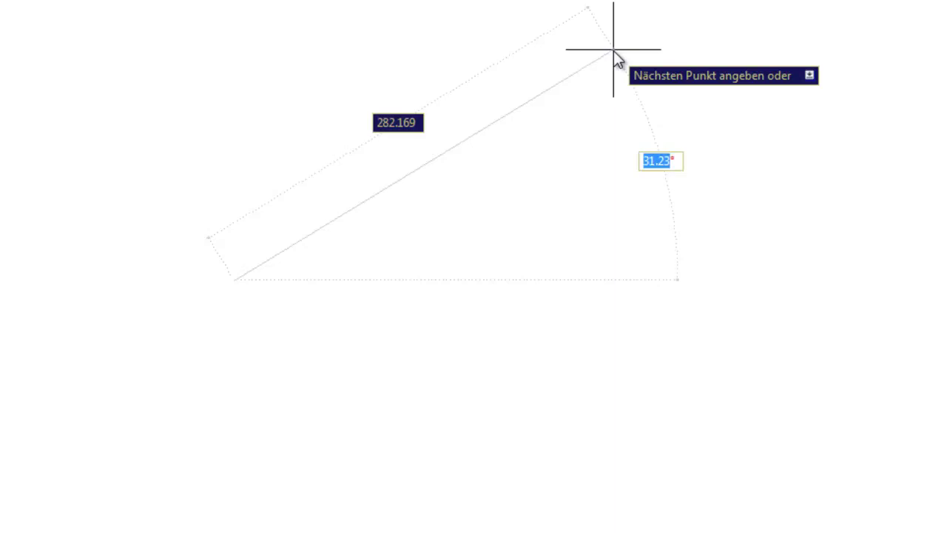
text(30)
key(Return)
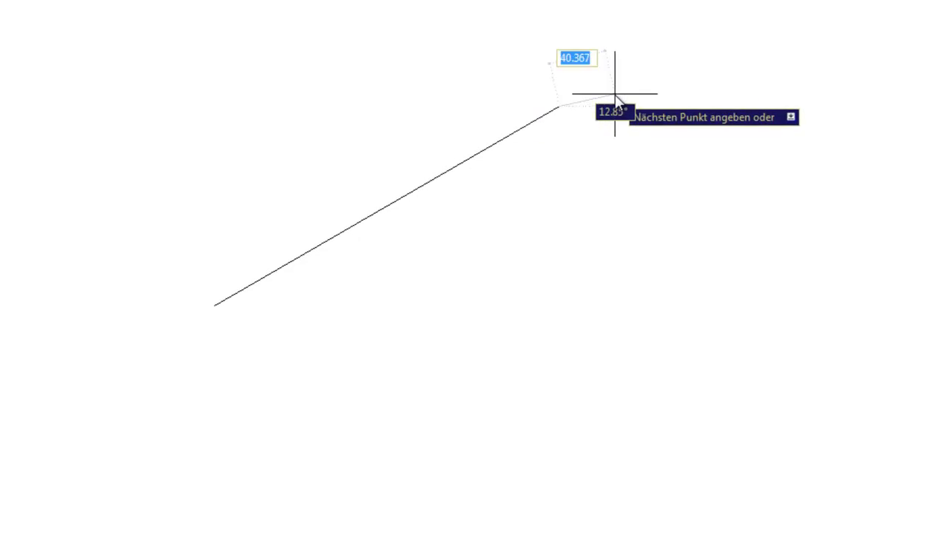
key(Escape)
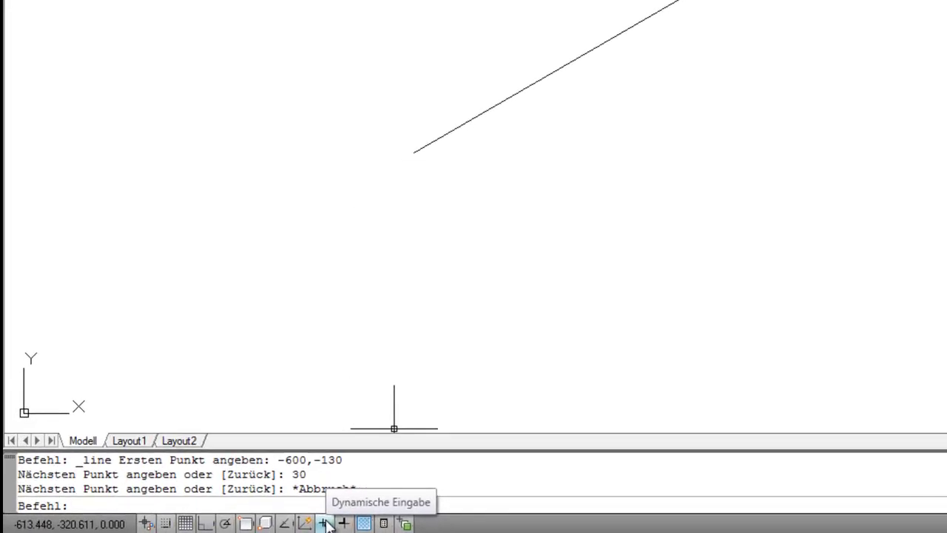
- Open the DYN Einstellungen dialog and review the Entwurfs-QuickInfo appearance options before closing them
right_click(327, 524)
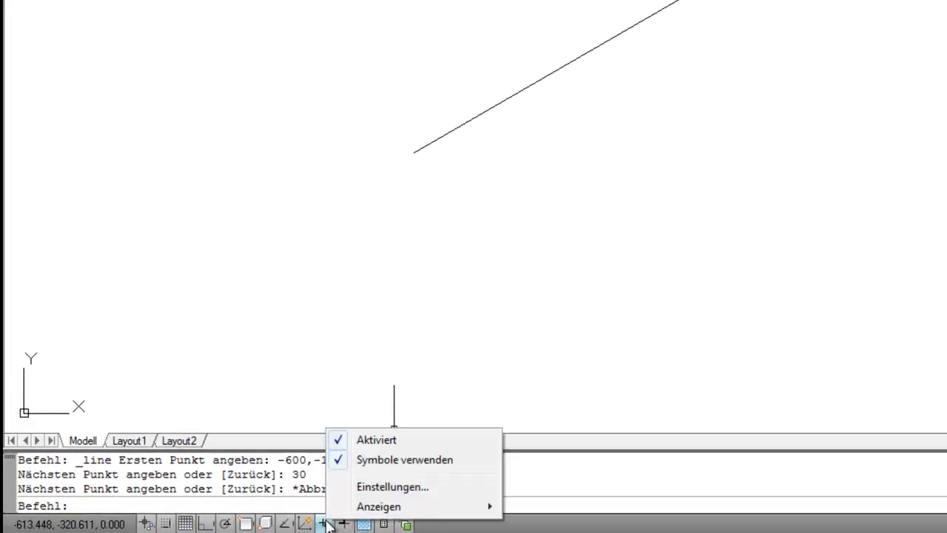
click(370, 486)
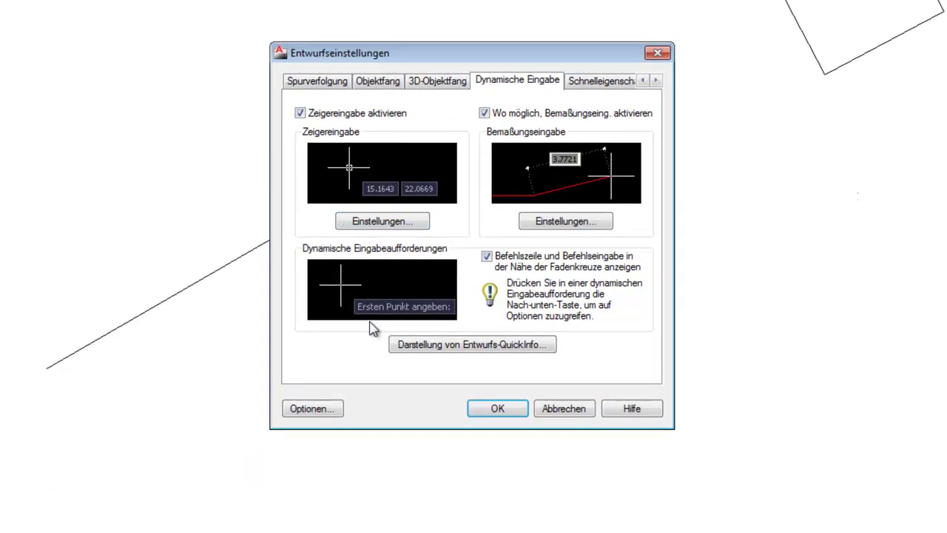
click(420, 344)
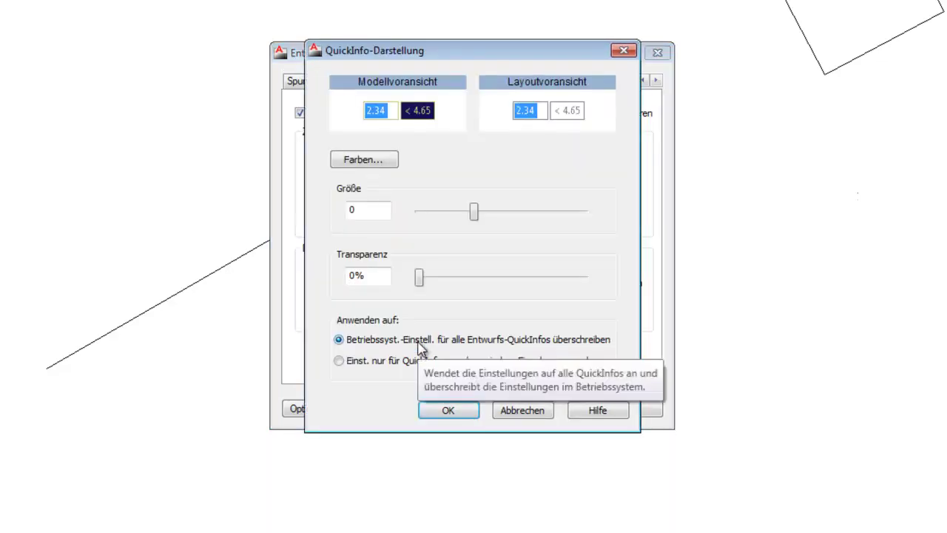
click(438, 410)
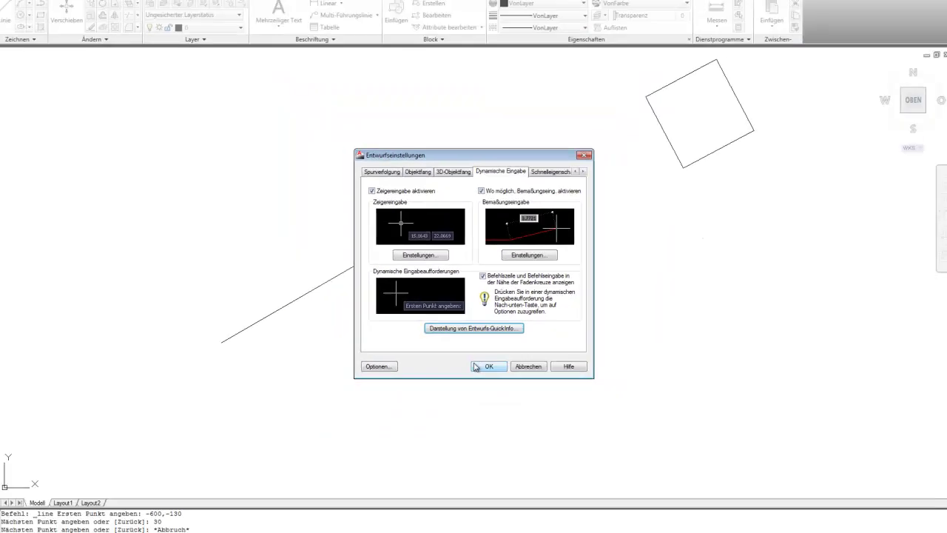